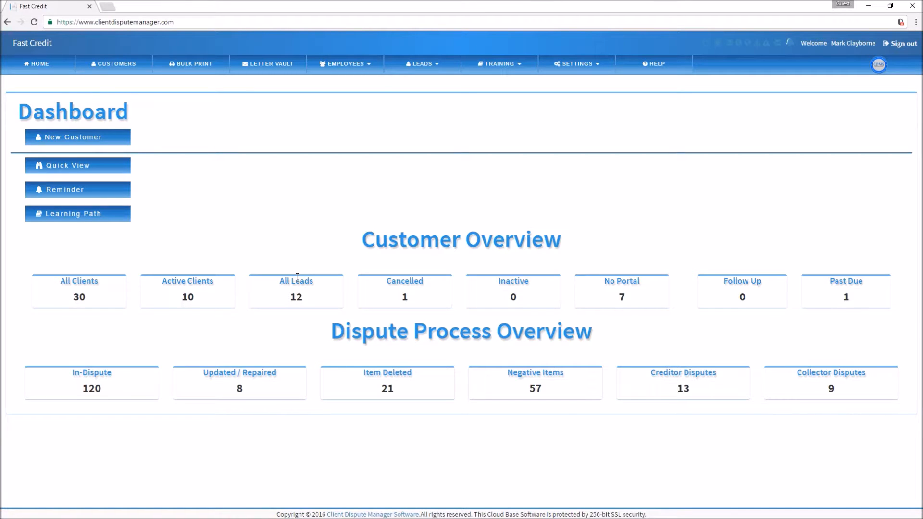
Open the SETTINGS menu from the dashboard's top navigation bar
{"action": "left_click", "coordinate": [596, 69]}
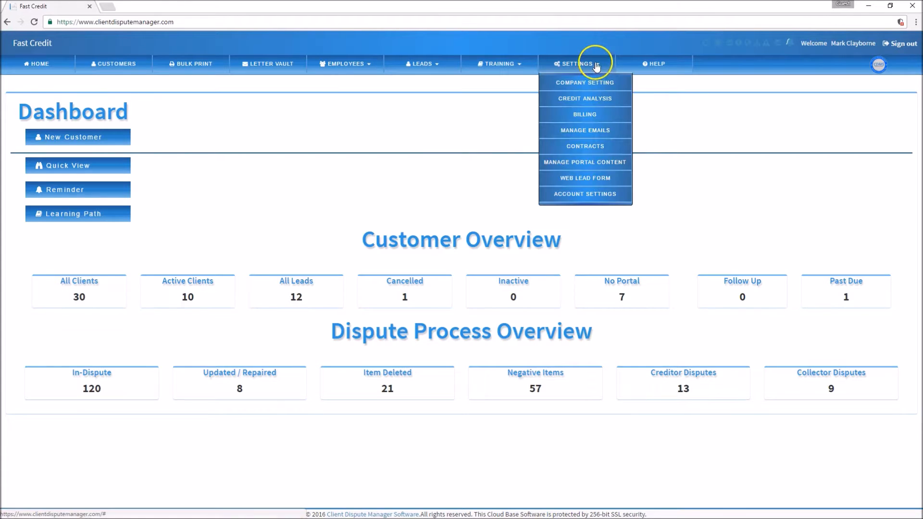
Go to Settings > Contracts and preview the Standard Plan contract
{"action": "left_click", "coordinate": [575, 148]}
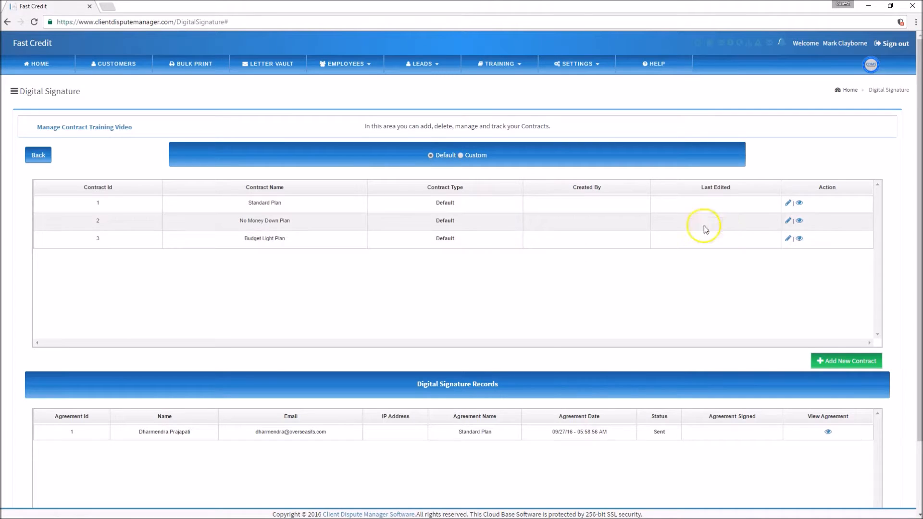
{"action": "left_click", "coordinate": [798, 206]}
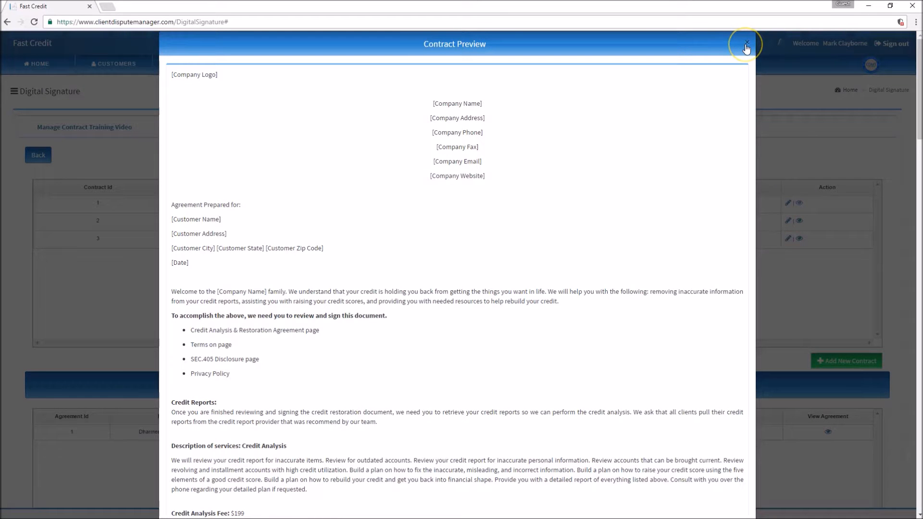
{"action": "left_click", "coordinate": [746, 44]}
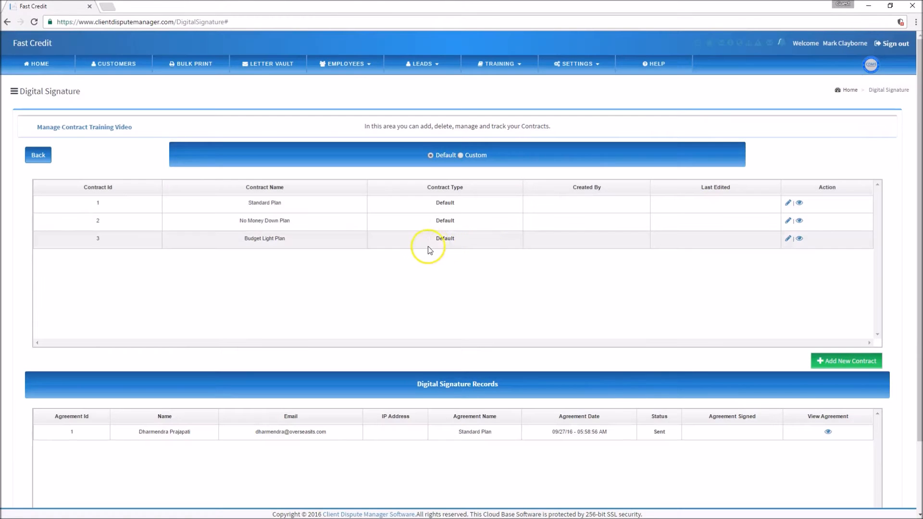
{"action": "left_click", "coordinate": [461, 156]}
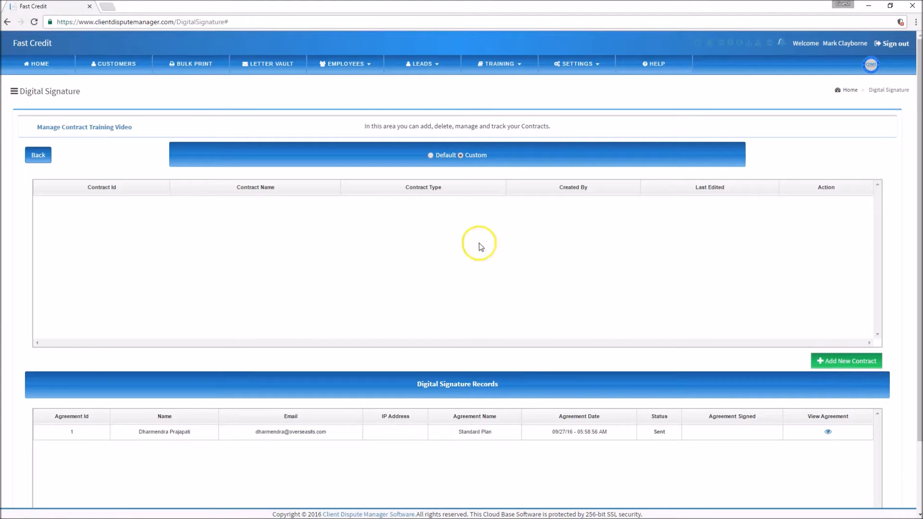
{"action": "left_click", "coordinate": [430, 155]}
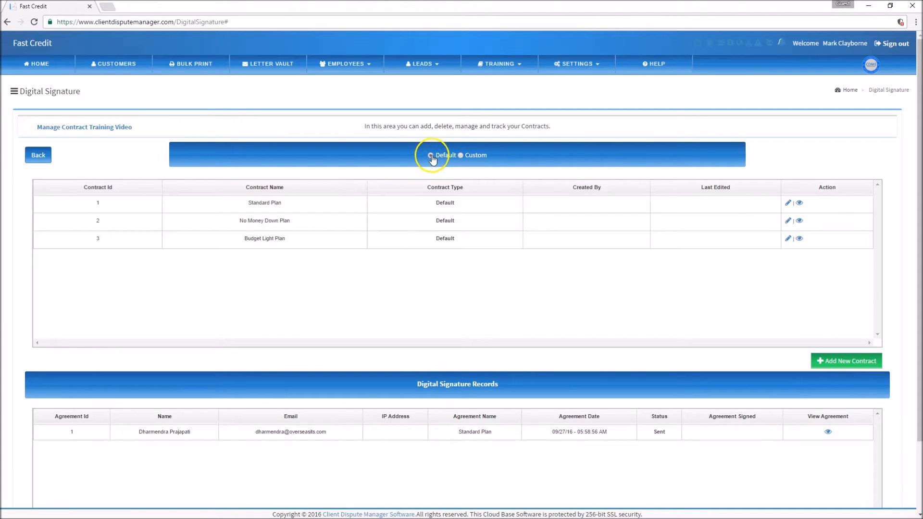
{"action": "left_click", "coordinate": [461, 156]}
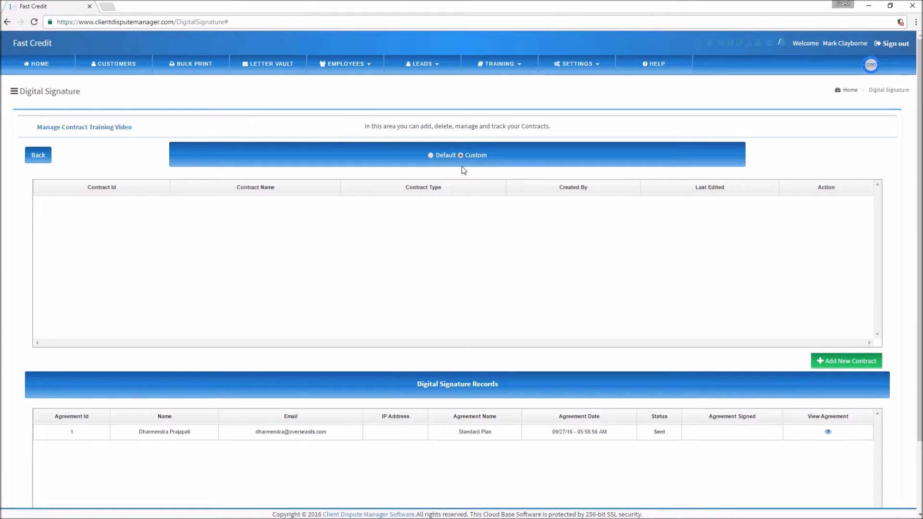
{"action": "left_click", "coordinate": [462, 157]}
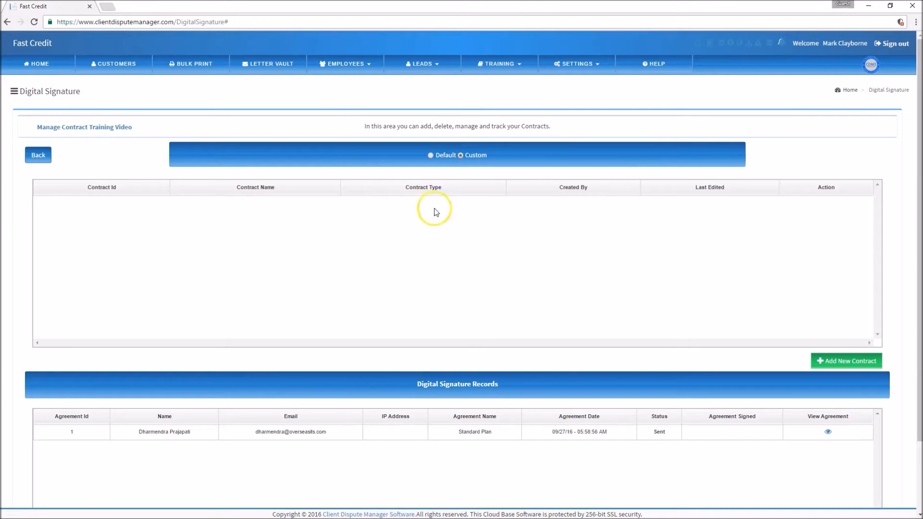
{"action": "left_click", "coordinate": [430, 156]}
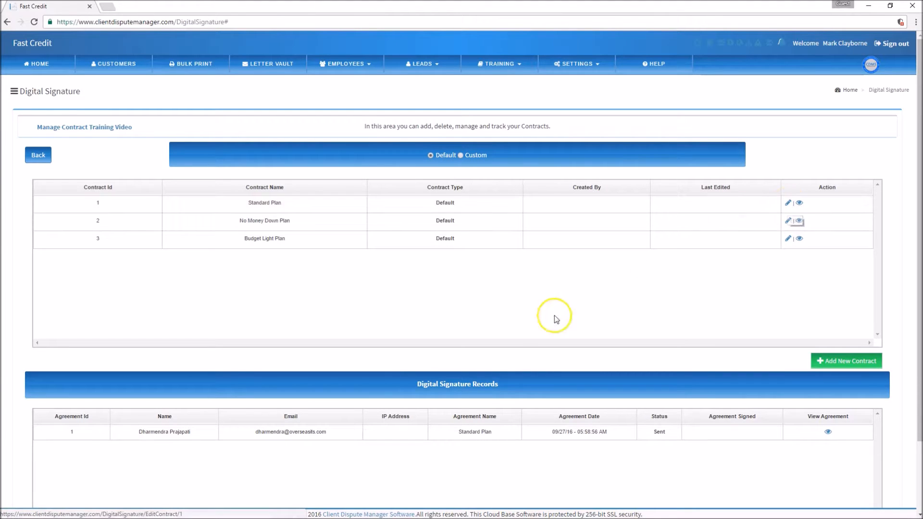
Glance at the Digital Signature Records, then open the Standard Plan contract's editor
{"action": "scroll", "coordinate": [502, 323], "scroll_direction": "down", "scroll_amount": 2}
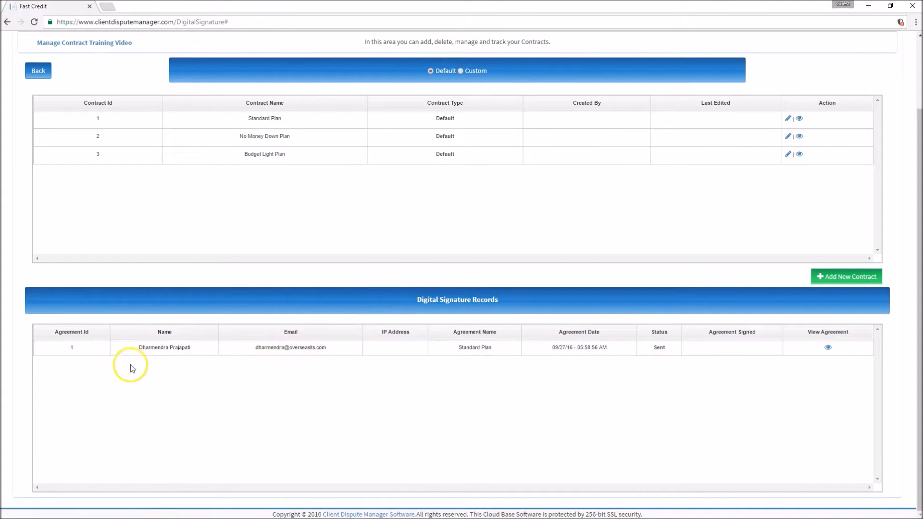
{"action": "scroll", "coordinate": [171, 365], "scroll_direction": "up", "scroll_amount": 3}
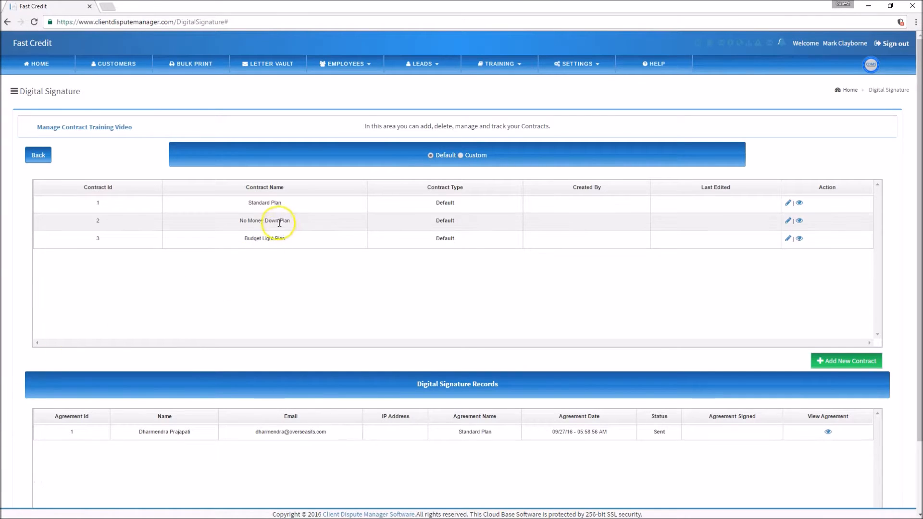
{"action": "left_click", "coordinate": [786, 206]}
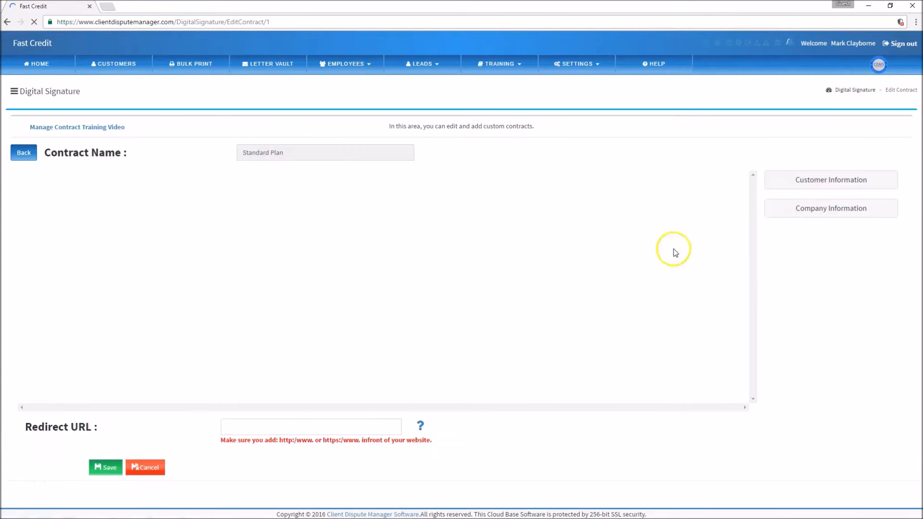
{"action": "left_click", "coordinate": [732, 248]}
{"action": "mouse_move", "coordinate": [731, 250]}
{"action": "left_mouse_down"}
{"action": "mouse_move", "coordinate": [746, 402]}
{"action": "mouse_move", "coordinate": [735, 382]}
{"action": "mouse_move", "coordinate": [748, 373]}
{"action": "mouse_move", "coordinate": [743, 241]}
{"action": "left_mouse_up"}
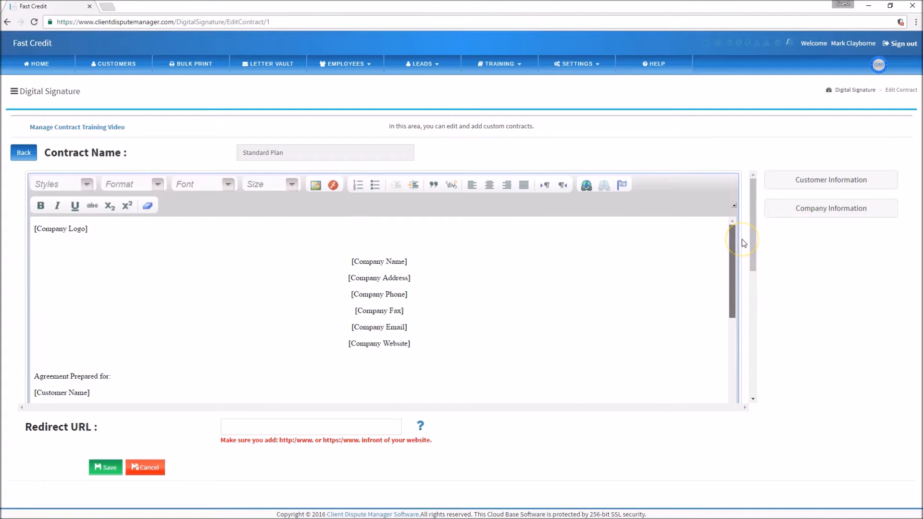
{"action": "left_click_drag", "start_coordinate": [742, 240], "coordinate": [735, 240]}
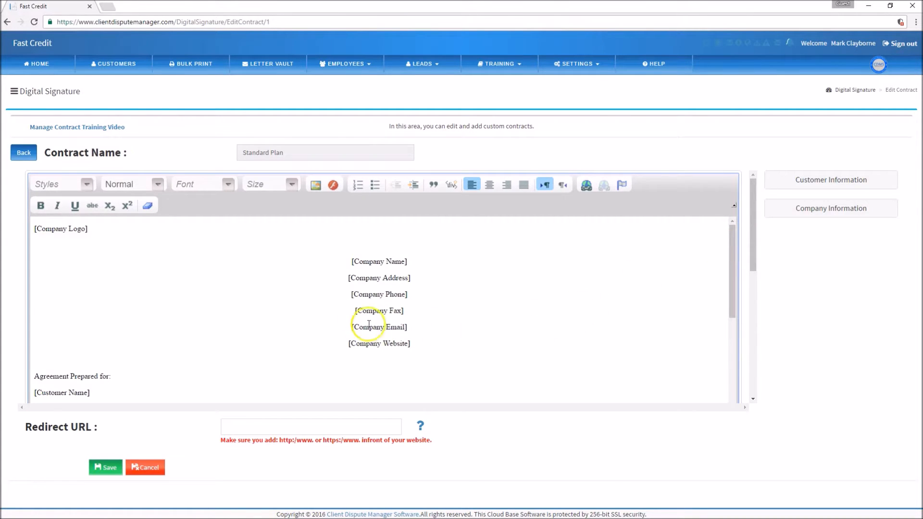
{"action": "left_click_drag", "start_coordinate": [352, 261], "coordinate": [428, 344]}
{"action": "left_click_drag", "start_coordinate": [91, 230], "coordinate": [36, 229]}
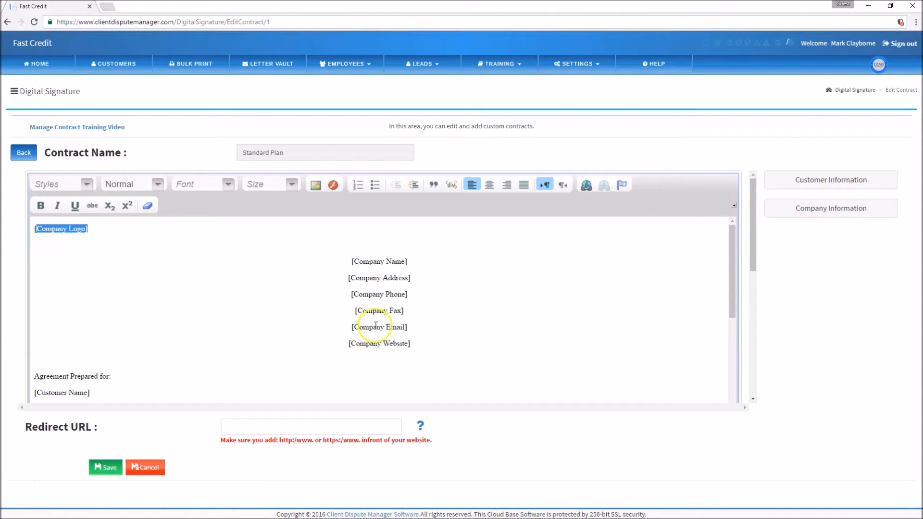
{"action": "left_click_drag", "start_coordinate": [352, 261], "coordinate": [412, 340]}
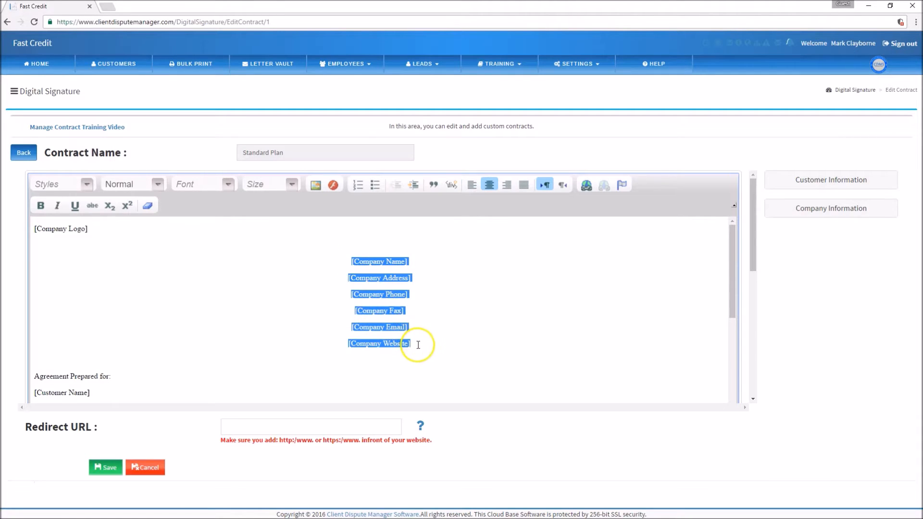
{"action": "scroll", "coordinate": [239, 328], "scroll_direction": "down", "scroll_amount": 2}
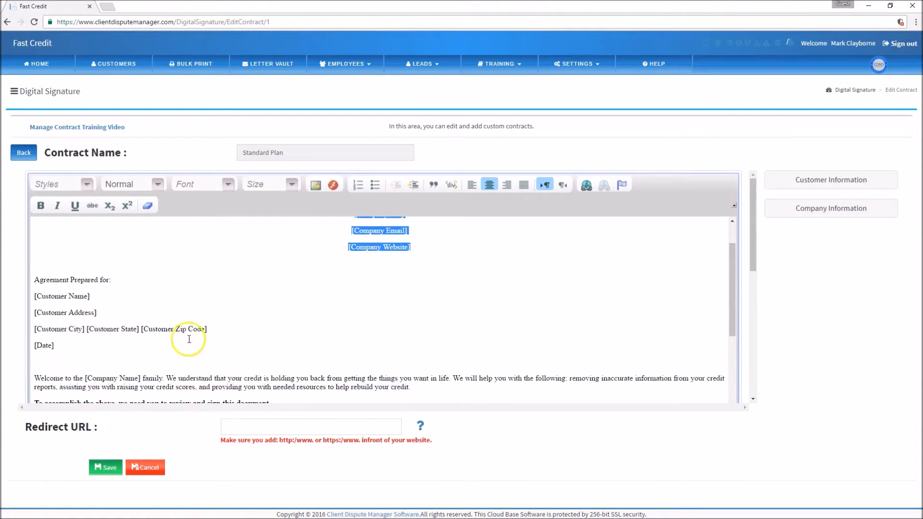
{"action": "left_click", "coordinate": [61, 346]}
{"action": "left_click_drag", "start_coordinate": [61, 346], "coordinate": [28, 279]}
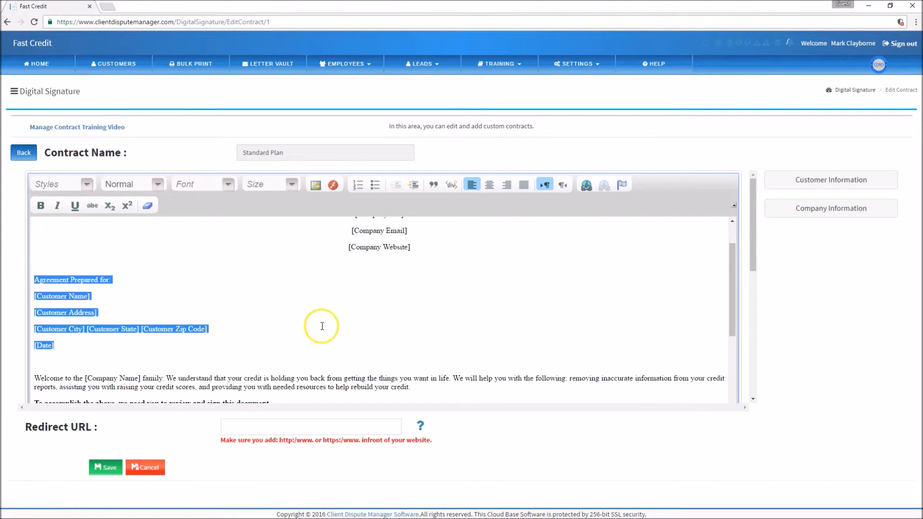
{"action": "scroll", "coordinate": [408, 320], "scroll_direction": "down", "scroll_amount": 2}
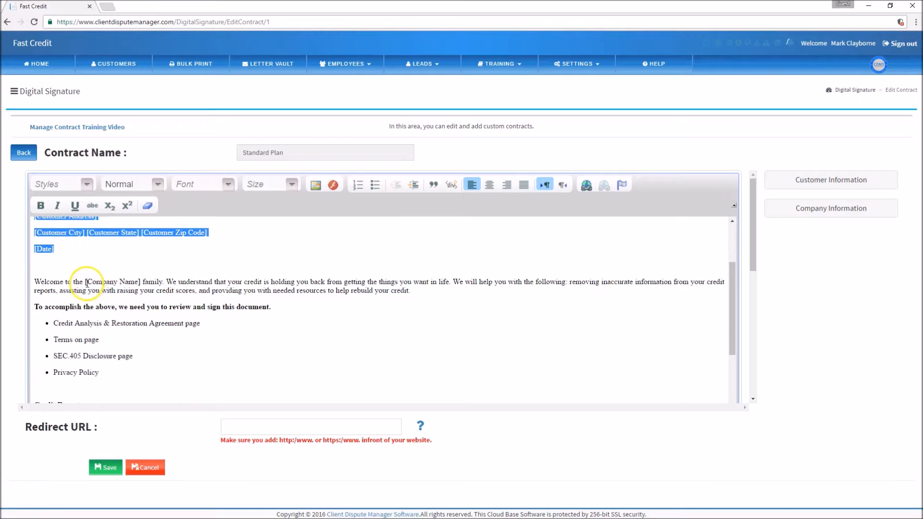
{"action": "left_click_drag", "start_coordinate": [86, 283], "coordinate": [140, 282]}
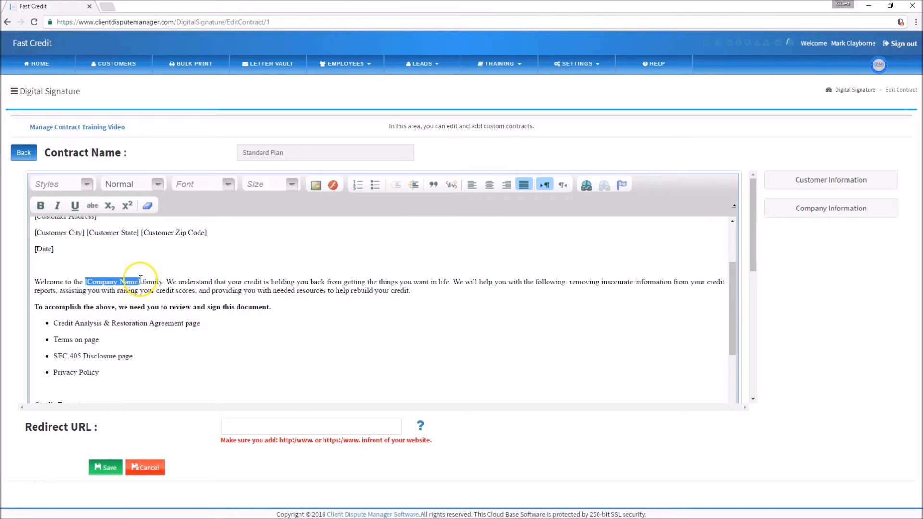
{"action": "scroll", "coordinate": [486, 350], "scroll_direction": "up", "scroll_amount": 4}
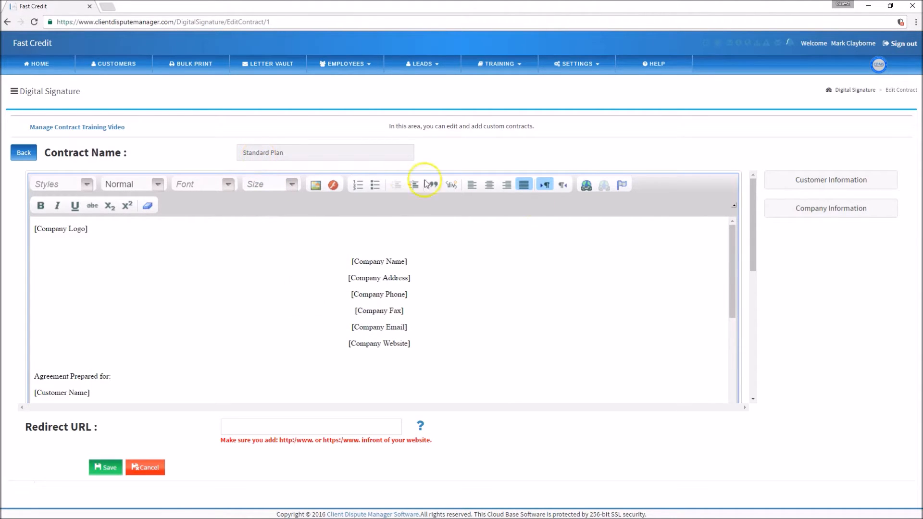
Browse the Customer and Company Information placeholder lists, then leave the Standard Plan unchanged
{"action": "left_click", "coordinate": [817, 181]}
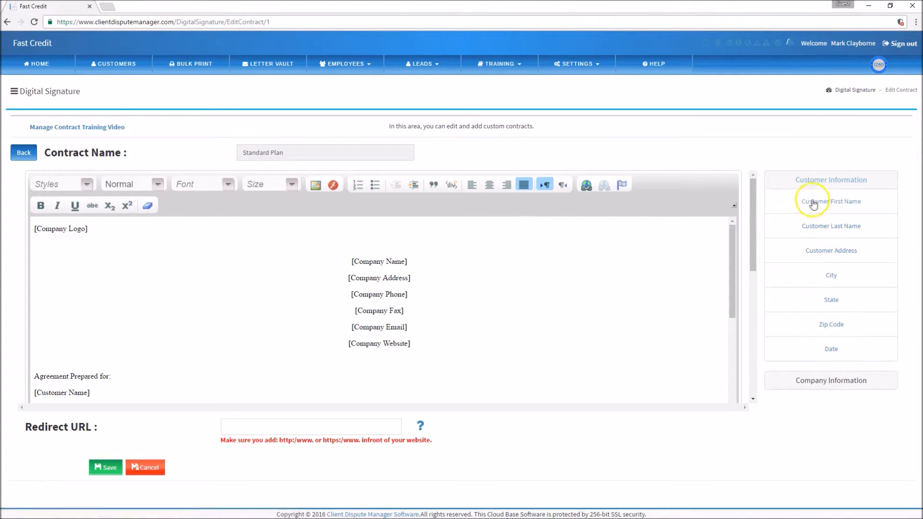
{"action": "left_click", "coordinate": [814, 183]}
{"action": "left_click", "coordinate": [810, 210]}
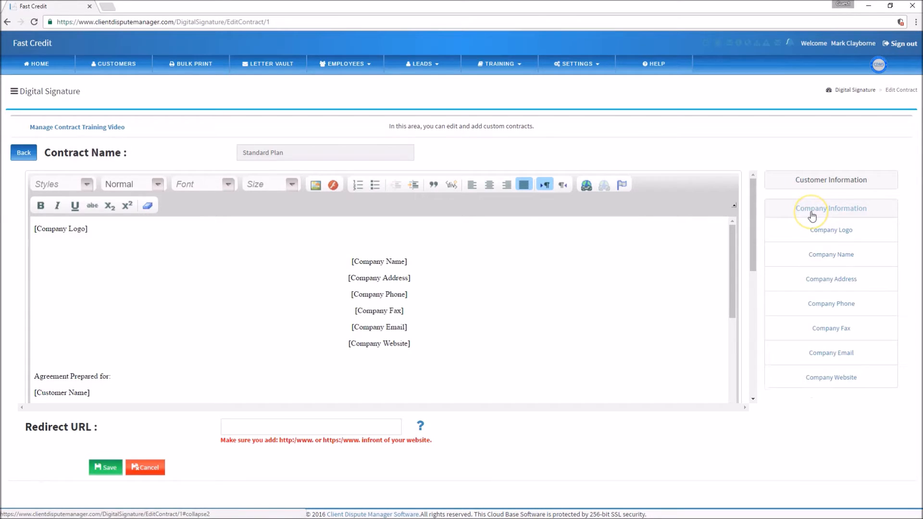
{"action": "left_click", "coordinate": [812, 215]}
{"action": "left_click", "coordinate": [804, 181]}
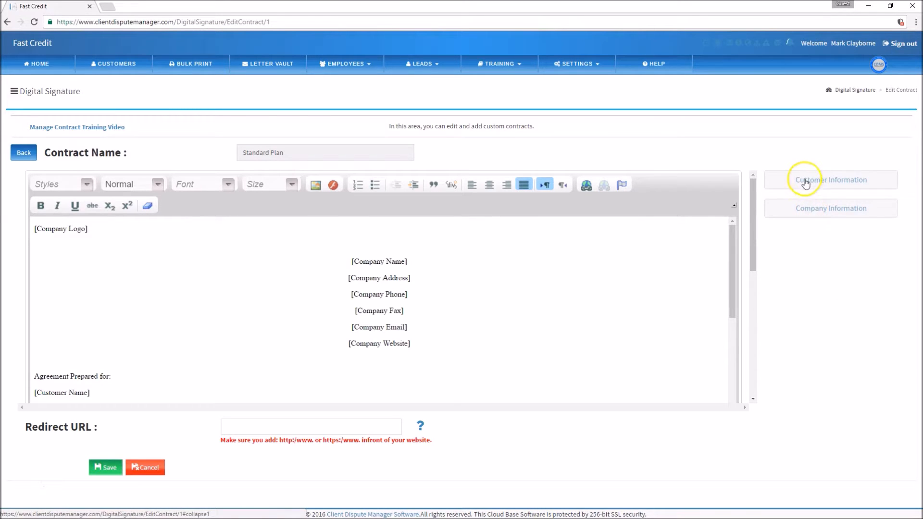
{"action": "left_click", "coordinate": [805, 182]}
{"action": "left_click", "coordinate": [817, 209]}
{"action": "left_click", "coordinate": [812, 183]}
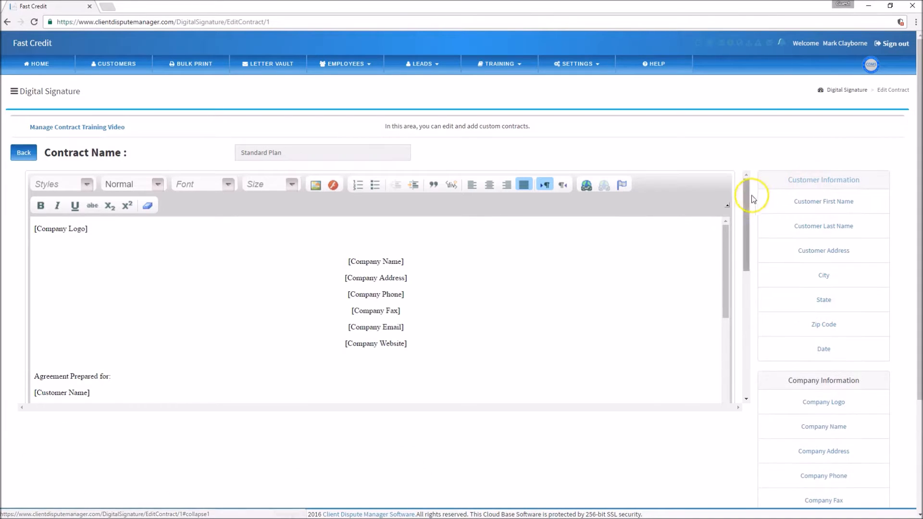
{"action": "left_click", "coordinate": [790, 185]}
{"action": "left_click", "coordinate": [799, 210]}
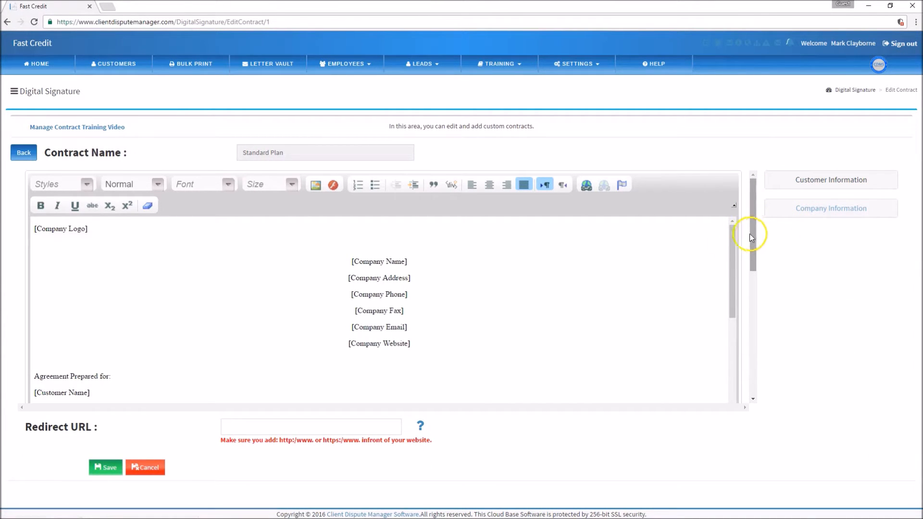
{"action": "left_click", "coordinate": [259, 430]}
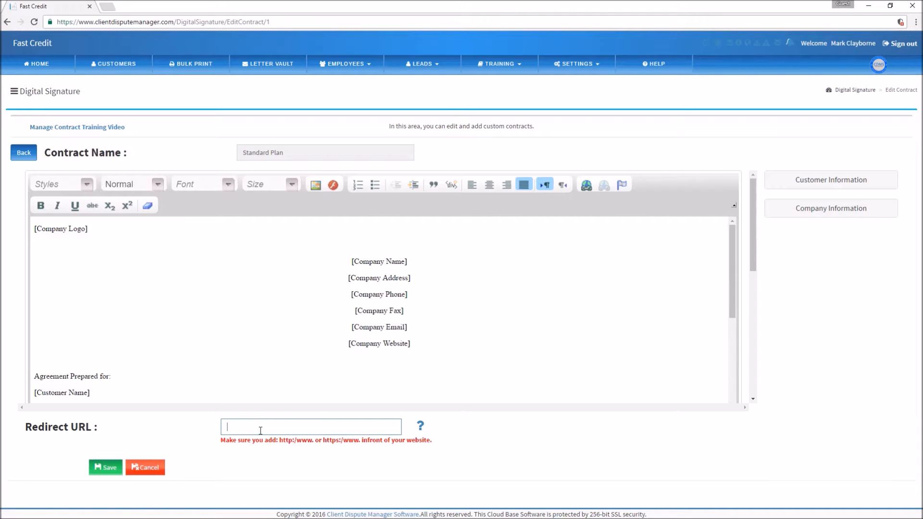
{"action": "left_click", "coordinate": [24, 153]}
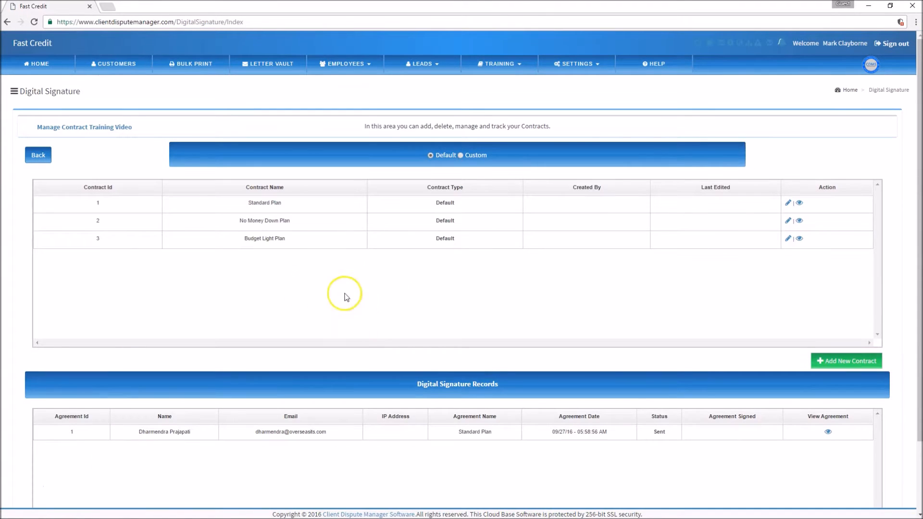
Scroll the No Money Down Plan contract down to its Six-Month Payment Chart, then go back
{"action": "left_click", "coordinate": [787, 221]}
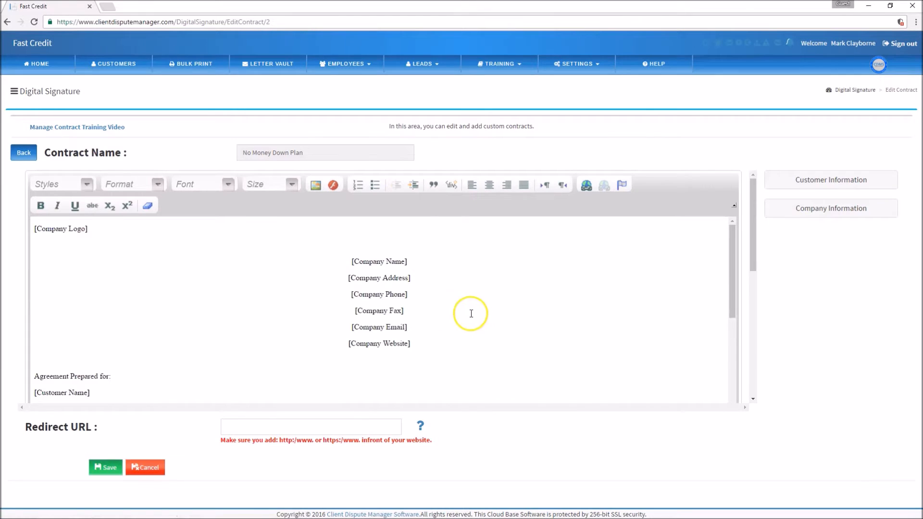
{"action": "scroll", "coordinate": [478, 312], "scroll_direction": "down", "scroll_amount": 4}
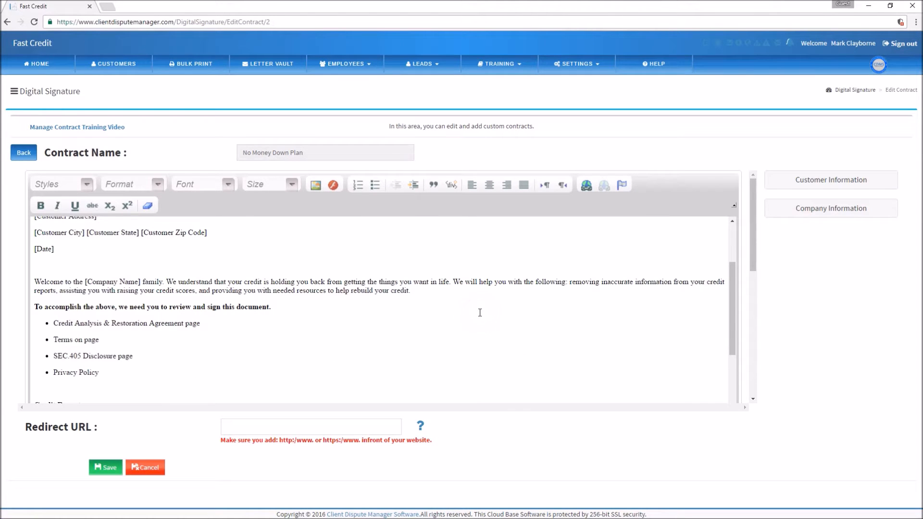
{"action": "scroll", "coordinate": [479, 312], "scroll_direction": "down", "scroll_amount": 3}
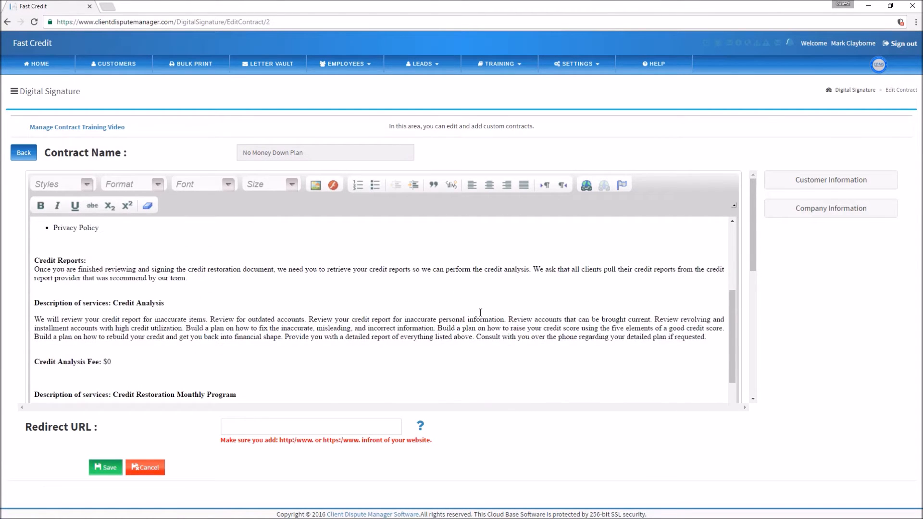
{"action": "scroll", "coordinate": [480, 312], "scroll_direction": "down", "scroll_amount": 1}
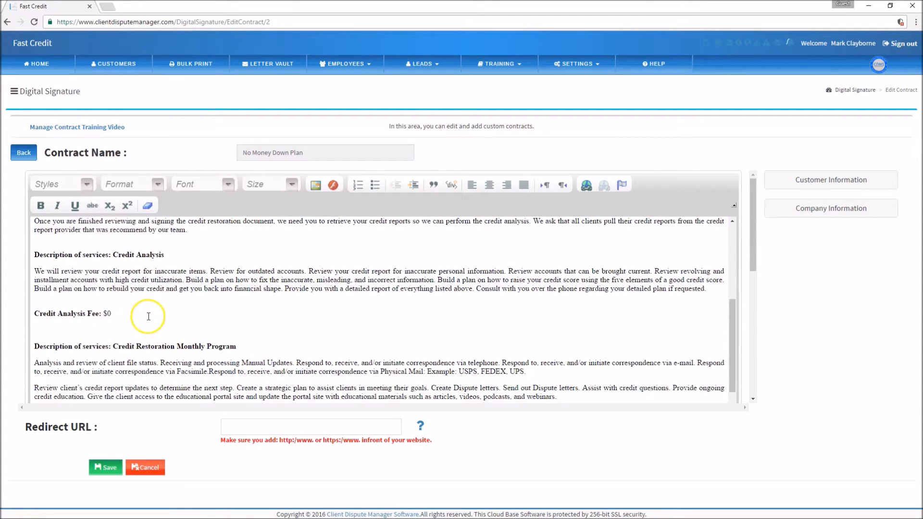
{"action": "scroll", "coordinate": [324, 355], "scroll_direction": "down", "scroll_amount": 3}
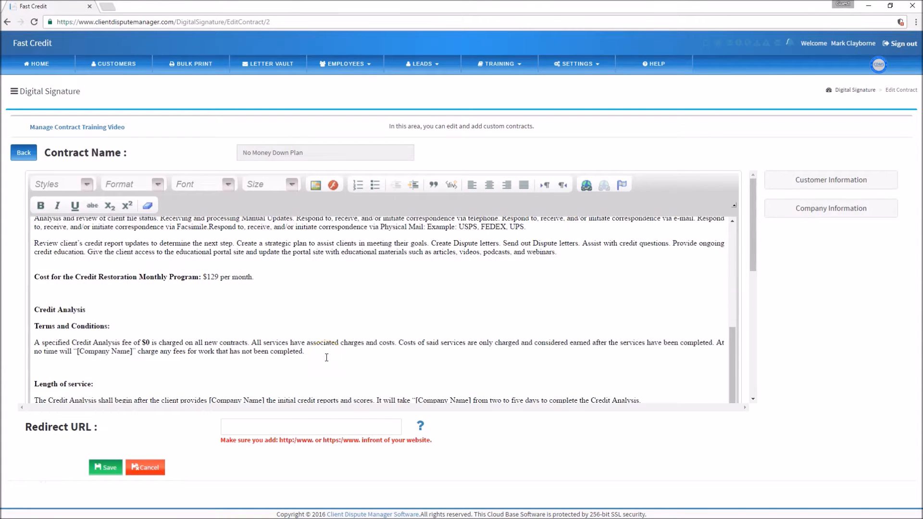
{"action": "scroll", "coordinate": [187, 341], "scroll_direction": "down", "scroll_amount": 3}
{"action": "scroll", "coordinate": [216, 346], "scroll_direction": "down", "scroll_amount": 6}
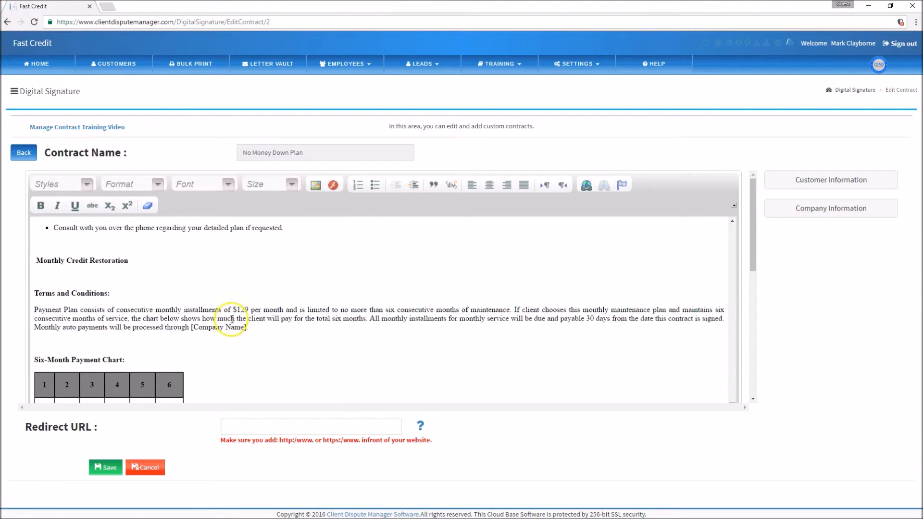
{"action": "scroll", "coordinate": [238, 310], "scroll_direction": "down", "scroll_amount": 1}
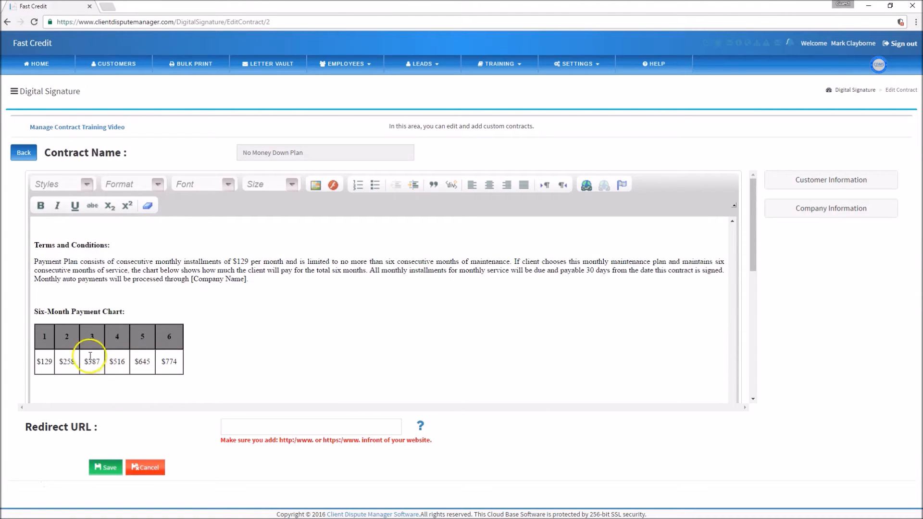
{"action": "scroll", "coordinate": [88, 255], "scroll_direction": "up", "scroll_amount": 5}
{"action": "left_click", "coordinate": [23, 153]}
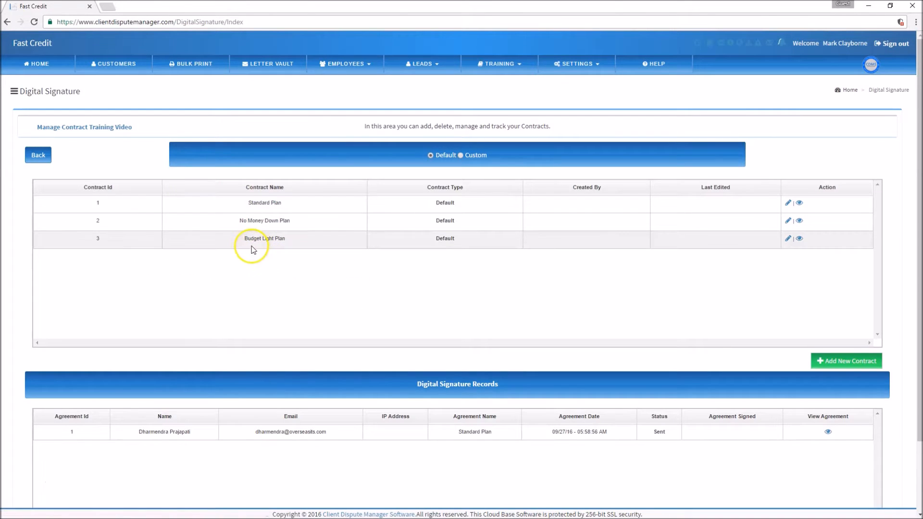
{"action": "left_click", "coordinate": [787, 240]}
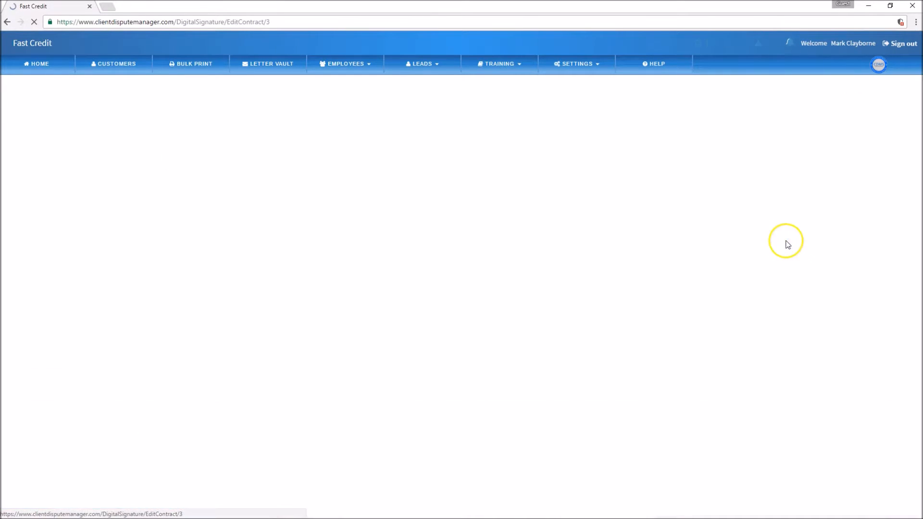
{"action": "scroll", "coordinate": [418, 297], "scroll_direction": "down", "scroll_amount": 10}
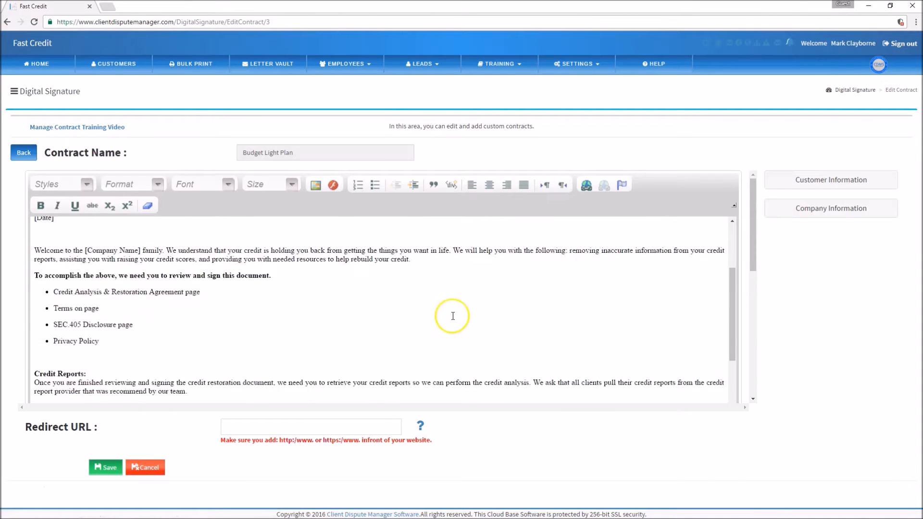
{"action": "scroll", "coordinate": [453, 316], "scroll_direction": "up", "scroll_amount": 10}
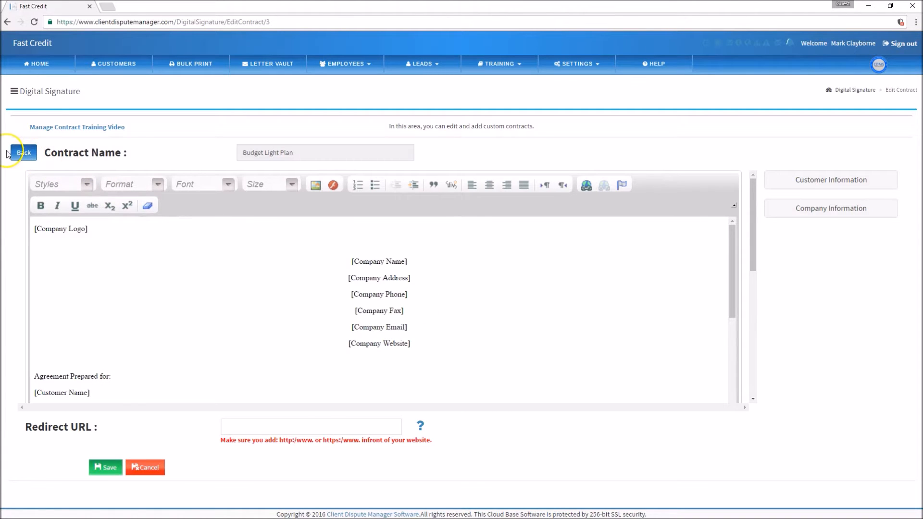
{"action": "left_click", "coordinate": [24, 152]}
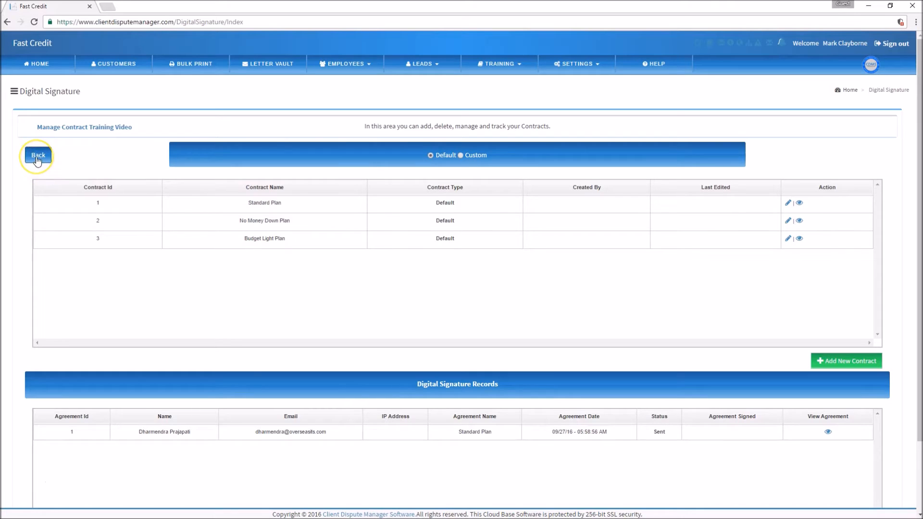
Add test text 'hhhhh' after 'Agreement Prepared for:' in the Standard Plan and save it
{"action": "left_click", "coordinate": [787, 204]}
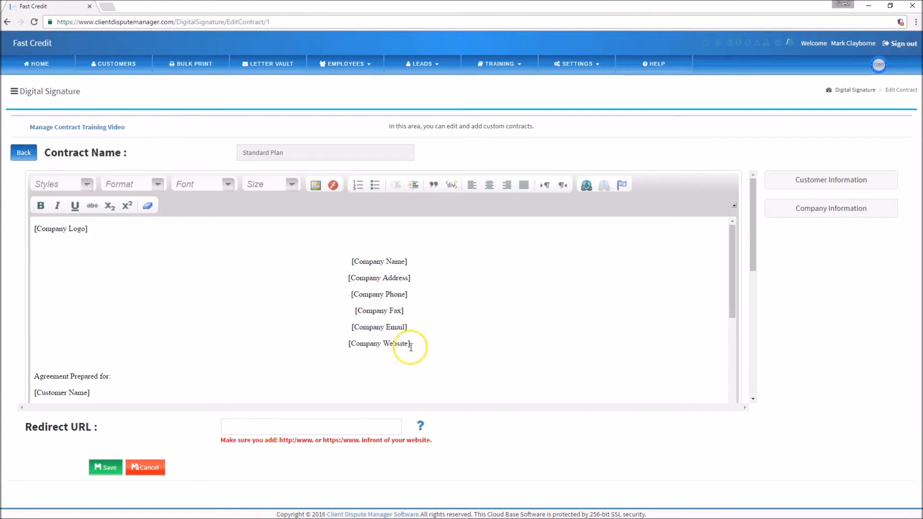
{"action": "left_click", "coordinate": [148, 377]}
{"action": "type", "text": "hhhhh"}
{"action": "left_click", "coordinate": [102, 467]}
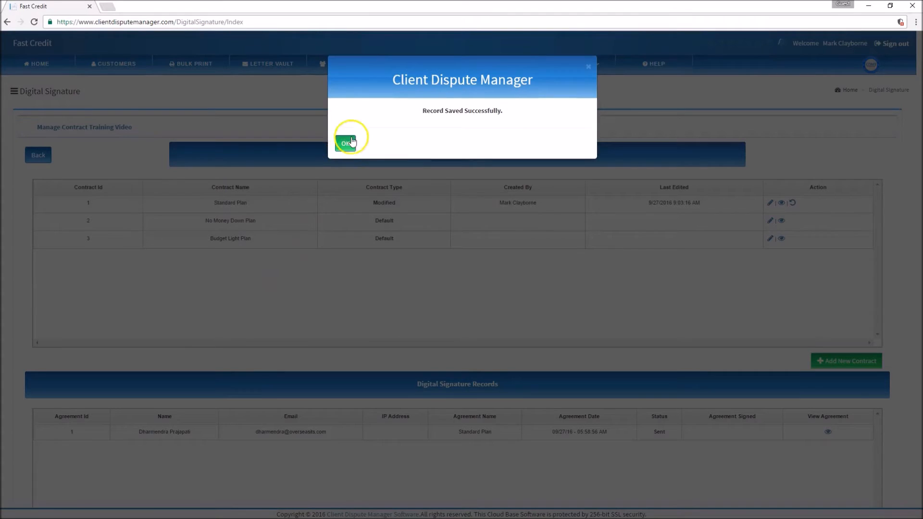
{"action": "left_click", "coordinate": [345, 143]}
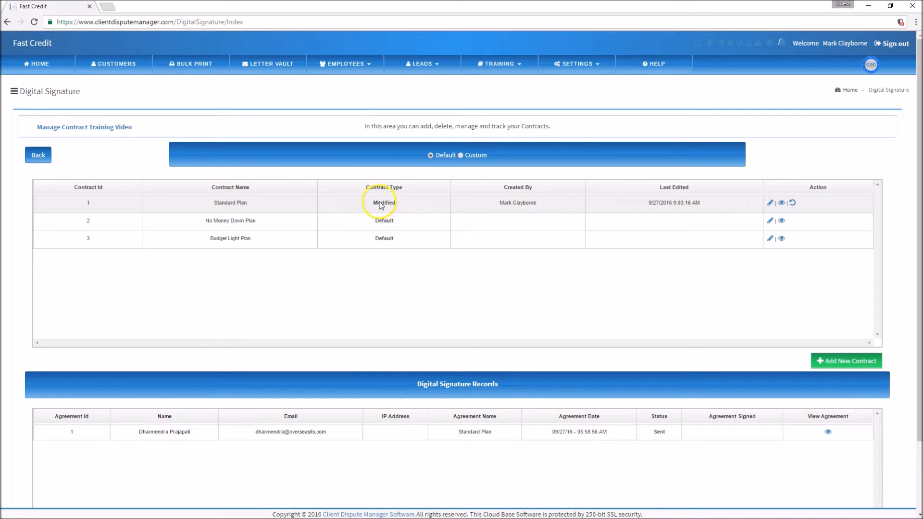
Revert the Standard Plan contract to its Default version, confirming the prompt
{"action": "left_click", "coordinate": [793, 203]}
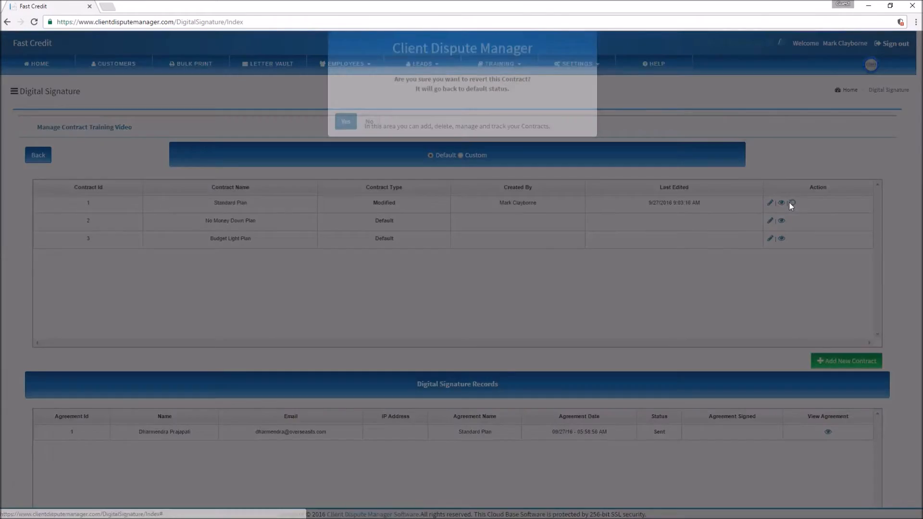
{"action": "left_click", "coordinate": [345, 153]}
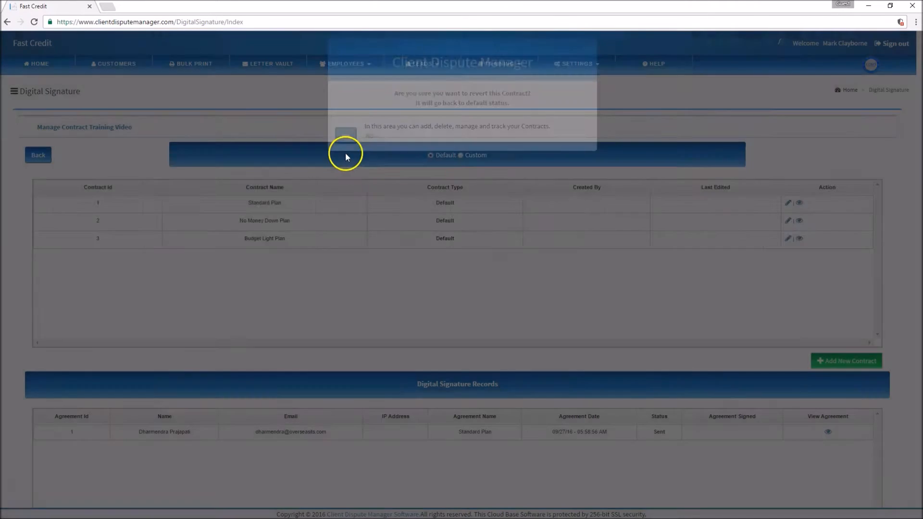
{"action": "left_click", "coordinate": [341, 144]}
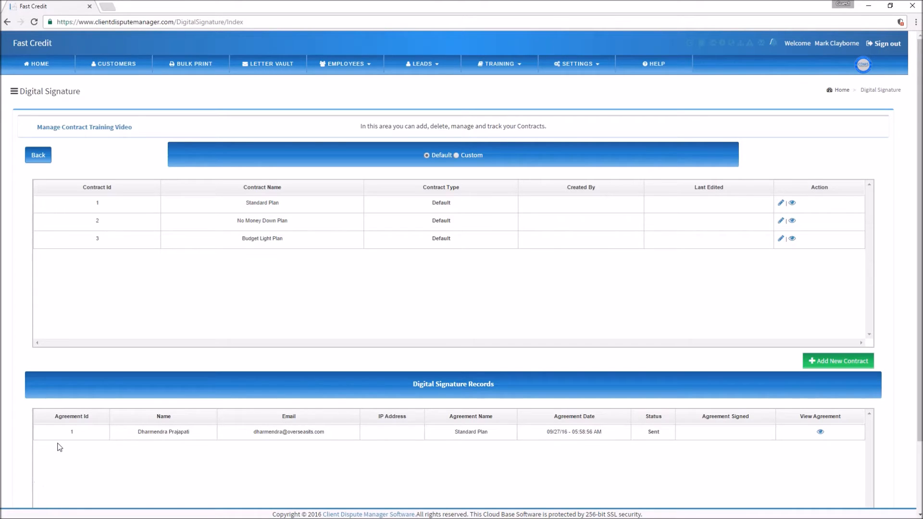
Check the Custom filter is empty, return to Default, and create a new blank contract
{"action": "left_click", "coordinate": [457, 156]}
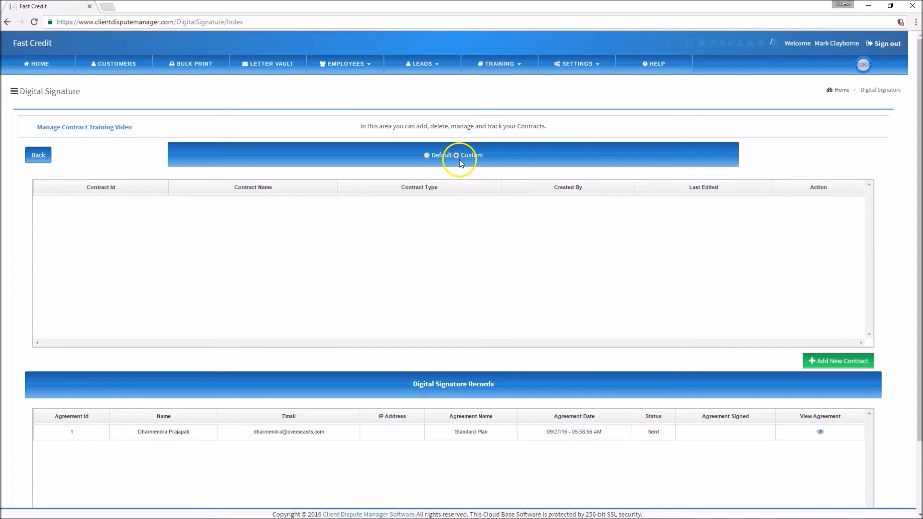
{"action": "left_click", "coordinate": [427, 156]}
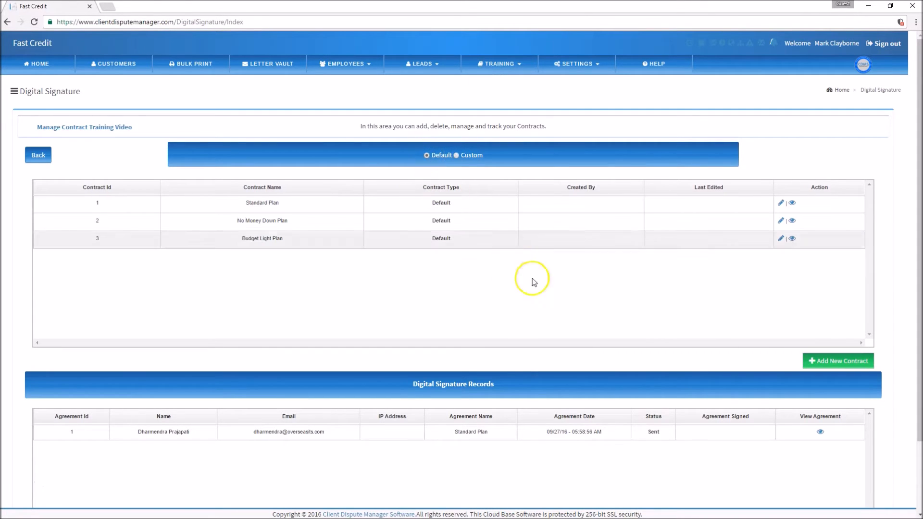
{"action": "left_click", "coordinate": [835, 365]}
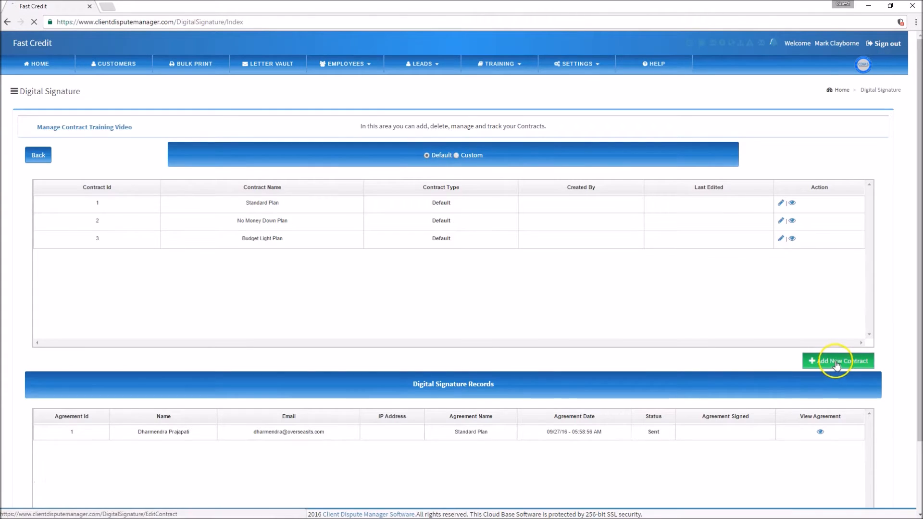
{"action": "left_click", "coordinate": [205, 259]}
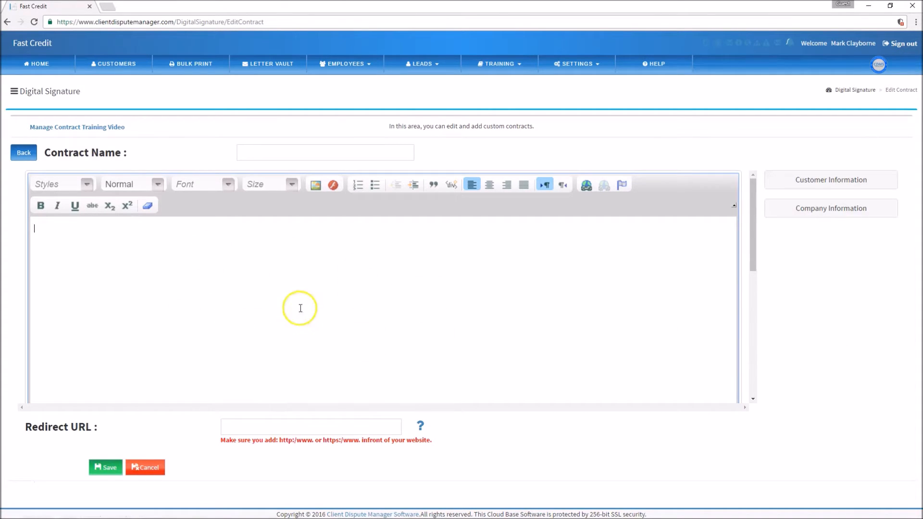
{"action": "scroll", "coordinate": [471, 307], "scroll_direction": "down", "scroll_amount": 1}
{"action": "scroll", "coordinate": [471, 307], "scroll_direction": "up", "scroll_amount": 1}
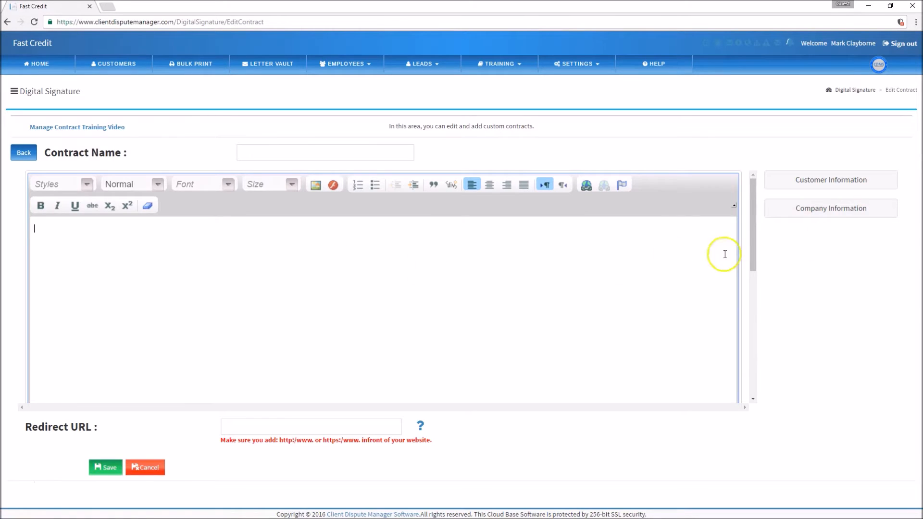
Insert [Company Logo], then centered [Company Name] and [Company Address] lines at the contract's top
{"action": "left_click", "coordinate": [826, 214]}
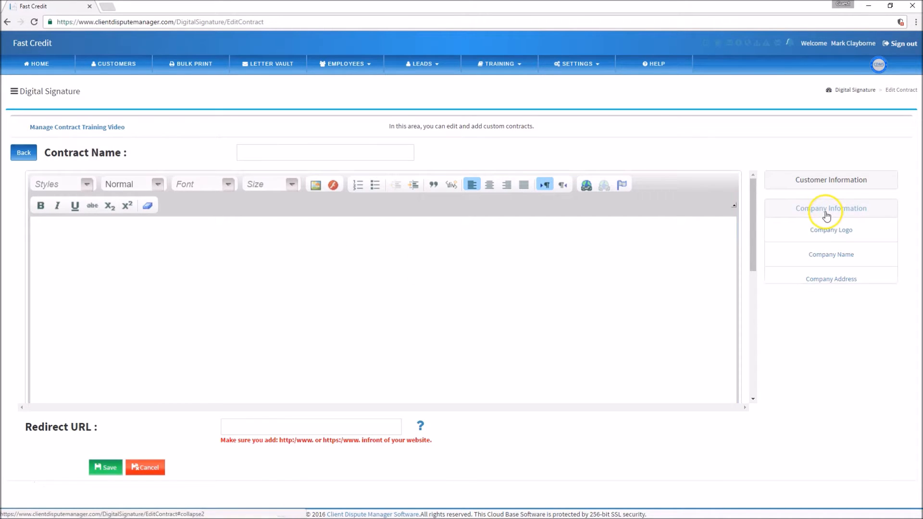
{"action": "left_click", "coordinate": [818, 232]}
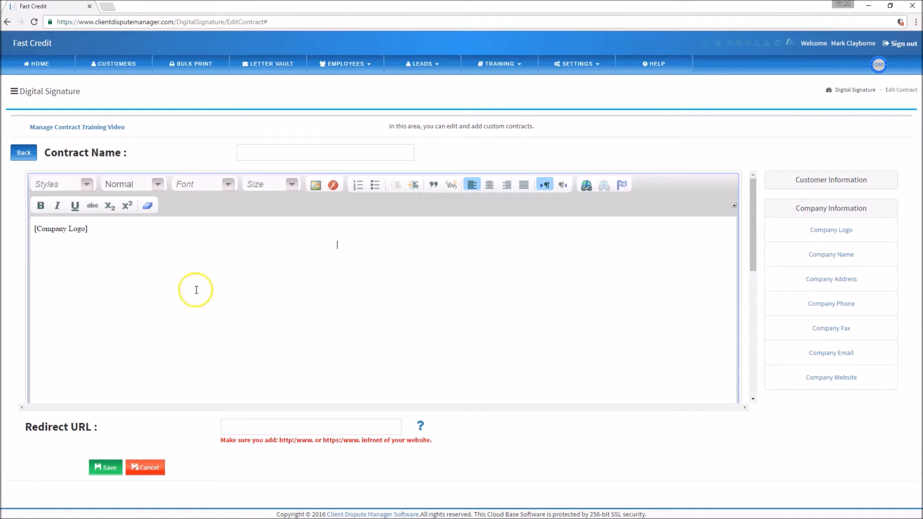
{"action": "left_click", "coordinate": [824, 258]}
{"action": "key", "text": "Return"}
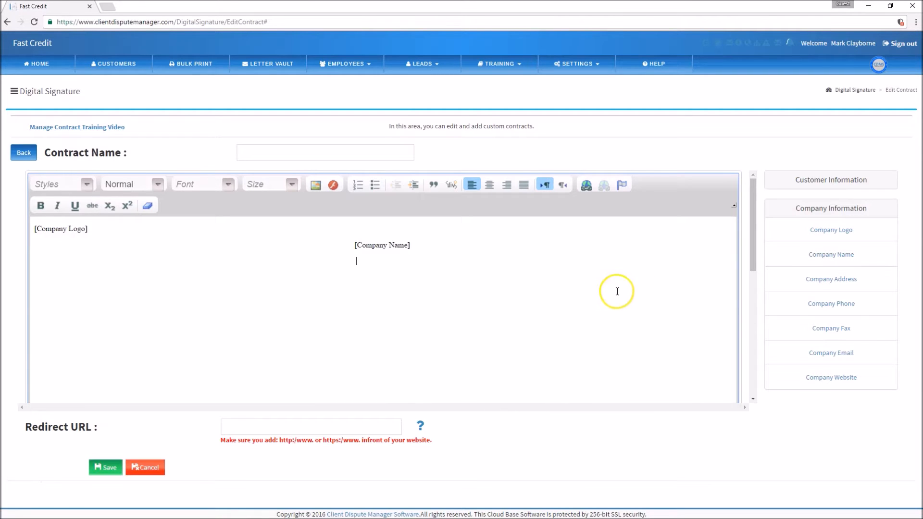
{"action": "left_click", "coordinate": [810, 284]}
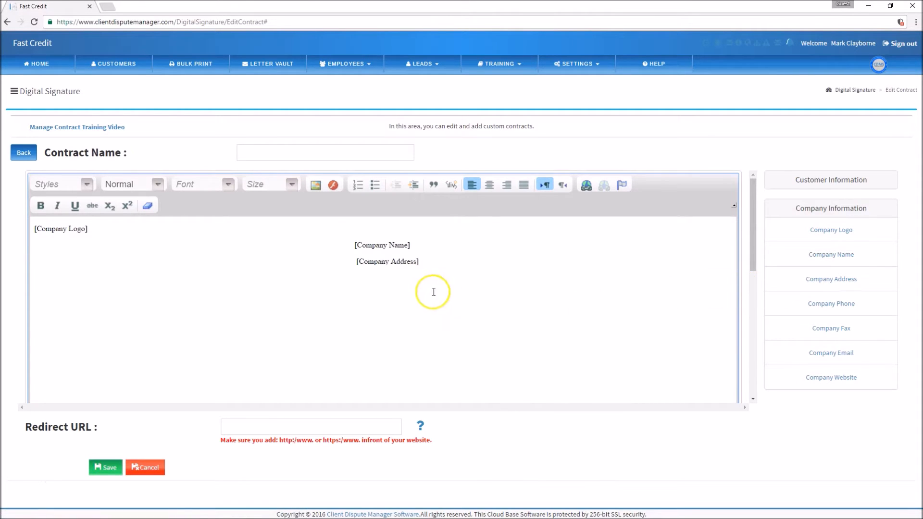
{"action": "left_click", "coordinate": [332, 262]}
{"action": "key", "text": "Delete"}
{"action": "key", "text": "Delete"}
{"action": "key", "text": "Delete"}
{"action": "left_click", "coordinate": [421, 263]}
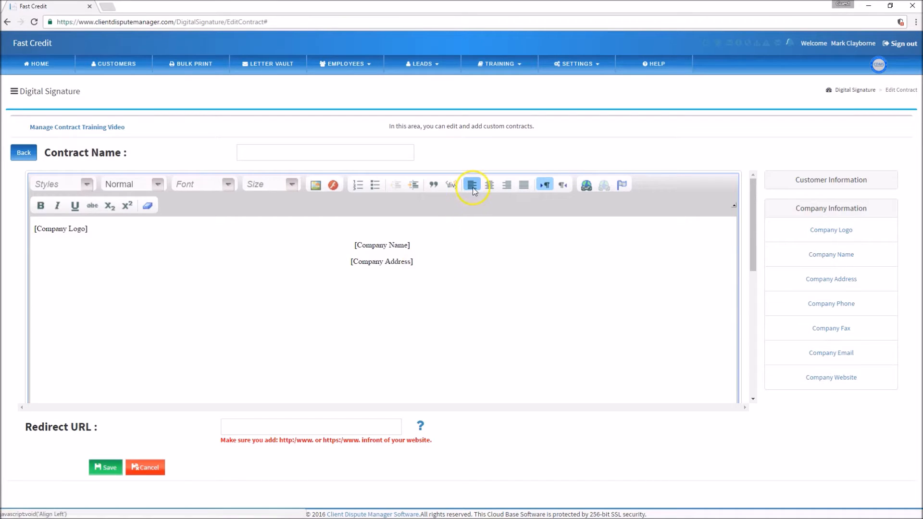
Insert the customer First Name placeholder below the company header
{"action": "left_click", "coordinate": [824, 208]}
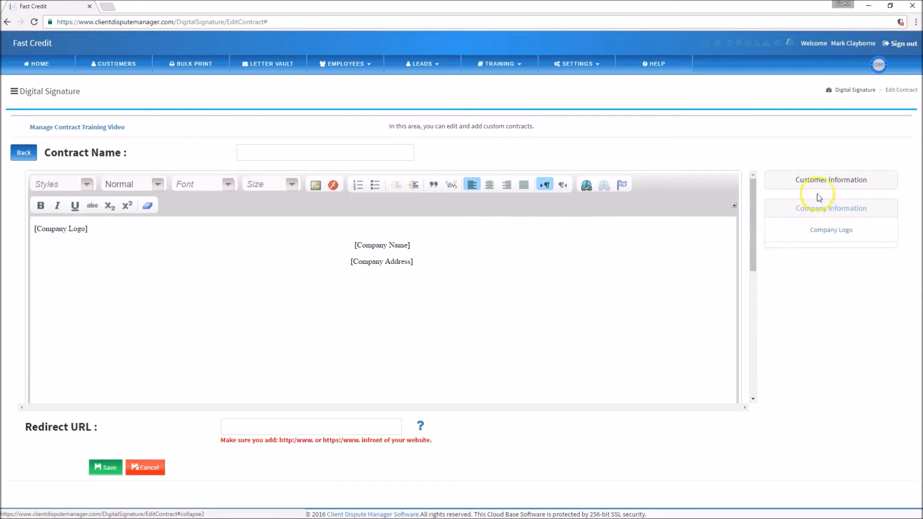
{"action": "left_click", "coordinate": [815, 181]}
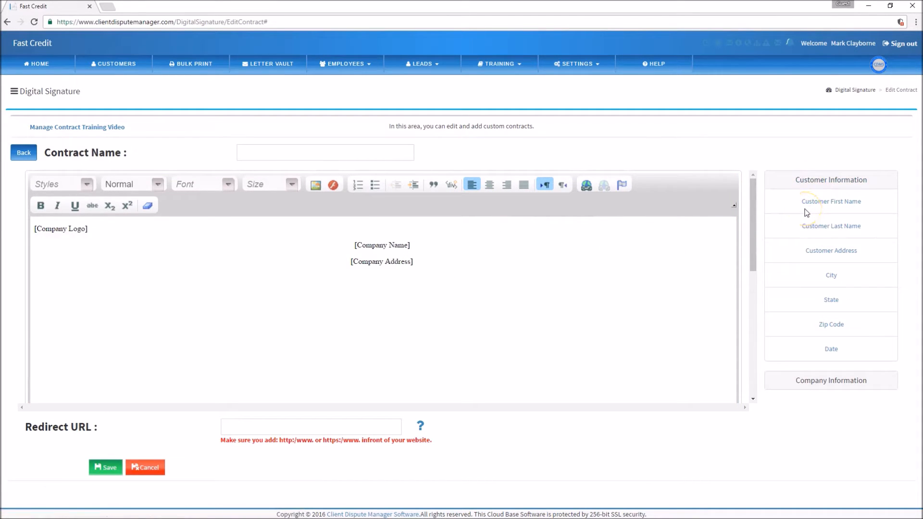
{"action": "left_click", "coordinate": [41, 309]}
{"action": "left_click", "coordinate": [816, 203]}
{"action": "left_click", "coordinate": [408, 338]}
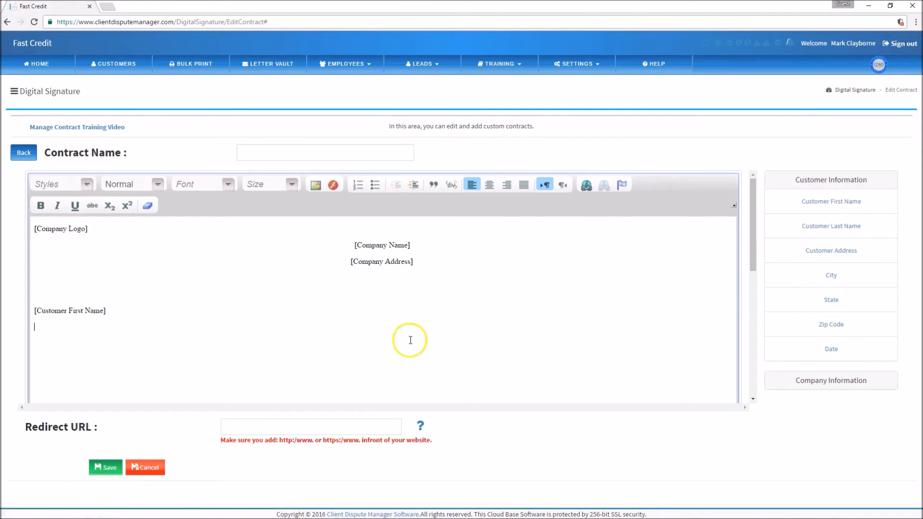
Add the customer Last Name, Address, City, State, Zip Code and [Date] placeholders
{"action": "left_click", "coordinate": [815, 233]}
{"action": "left_click", "coordinate": [829, 258]}
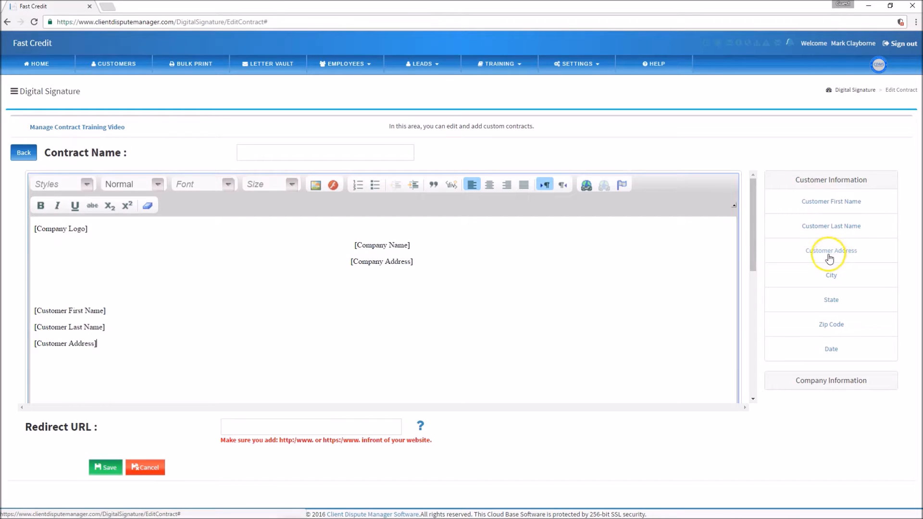
{"action": "left_click", "coordinate": [827, 279]}
{"action": "left_click", "coordinate": [827, 303]}
{"action": "left_click", "coordinate": [824, 325]}
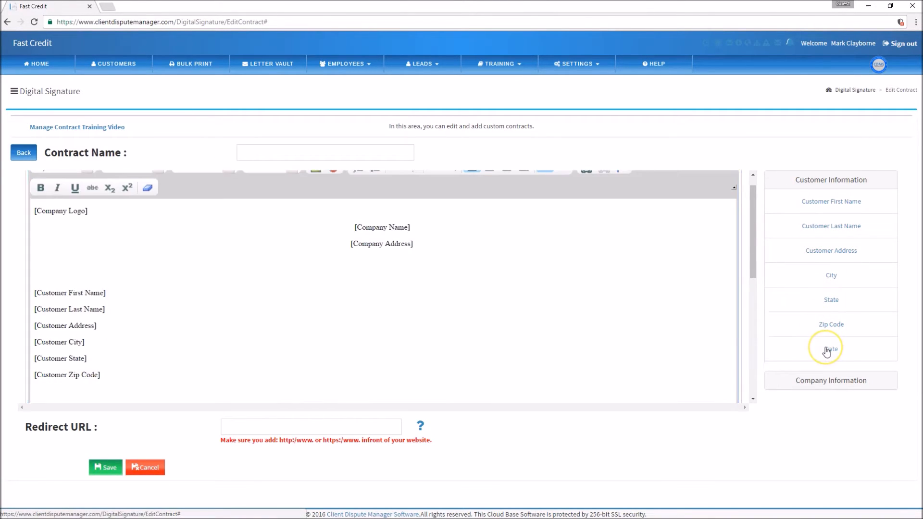
{"action": "left_click", "coordinate": [827, 351]}
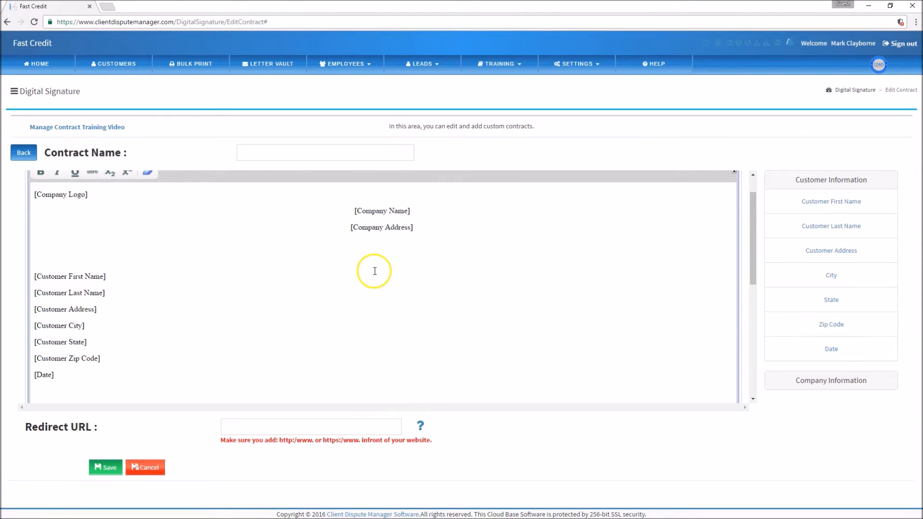
{"action": "scroll", "coordinate": [251, 332], "scroll_direction": "down", "scroll_amount": 2}
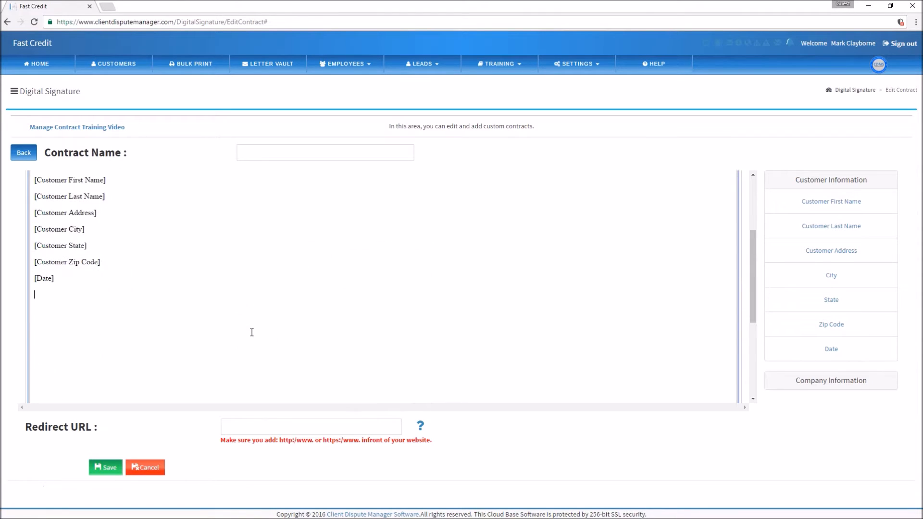
{"action": "scroll", "coordinate": [251, 332], "scroll_direction": "up", "scroll_amount": 3}
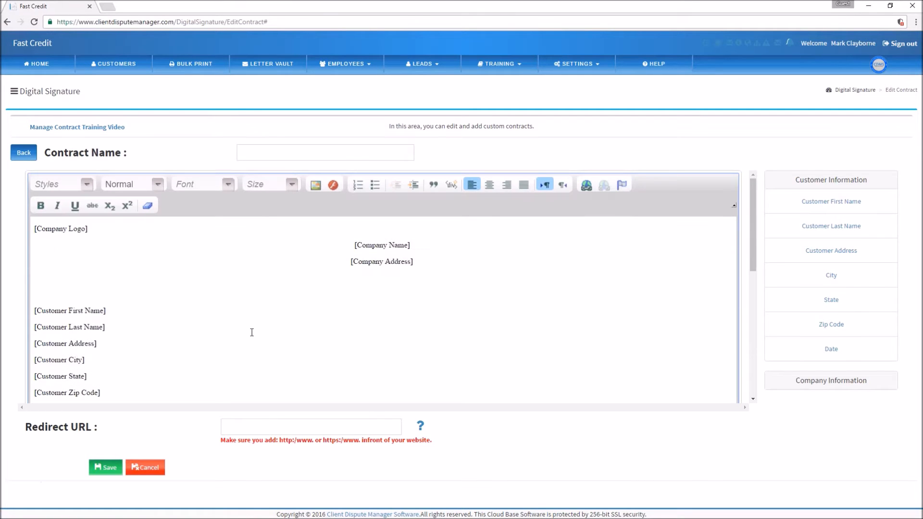
Name the new contract 'Contract' after the missing-name warning, then save it
{"action": "left_click", "coordinate": [251, 154]}
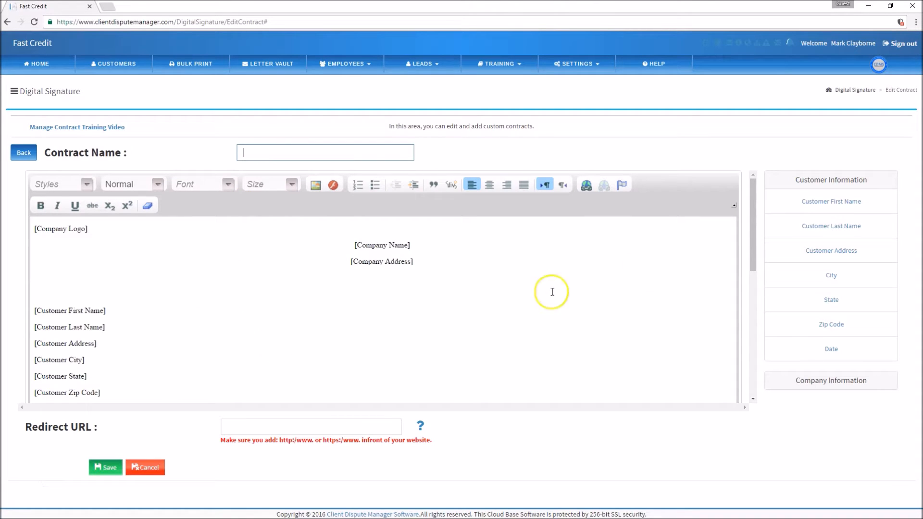
{"action": "left_click", "coordinate": [800, 188]}
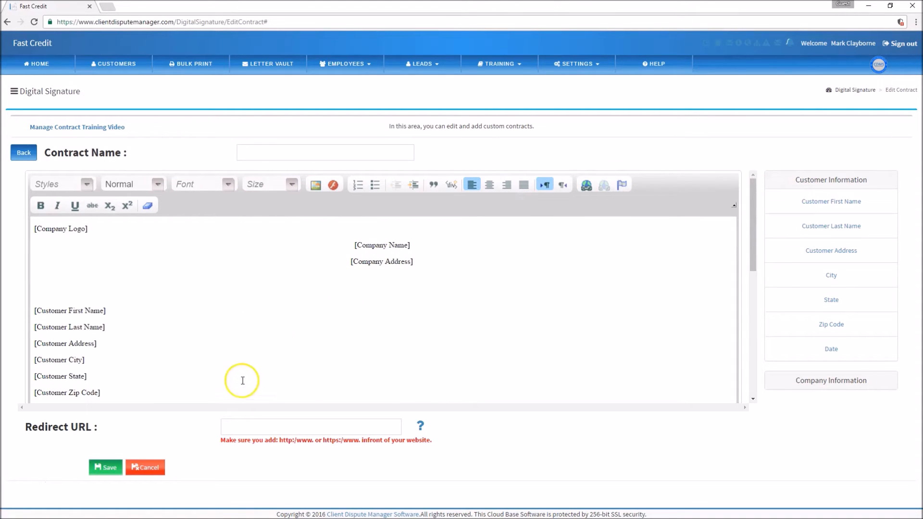
{"action": "left_click", "coordinate": [827, 182]}
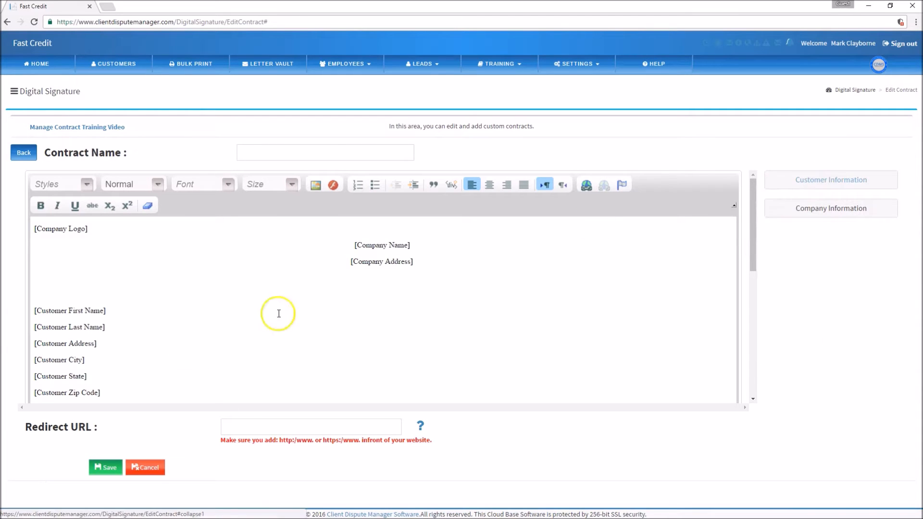
{"action": "left_click", "coordinate": [108, 469]}
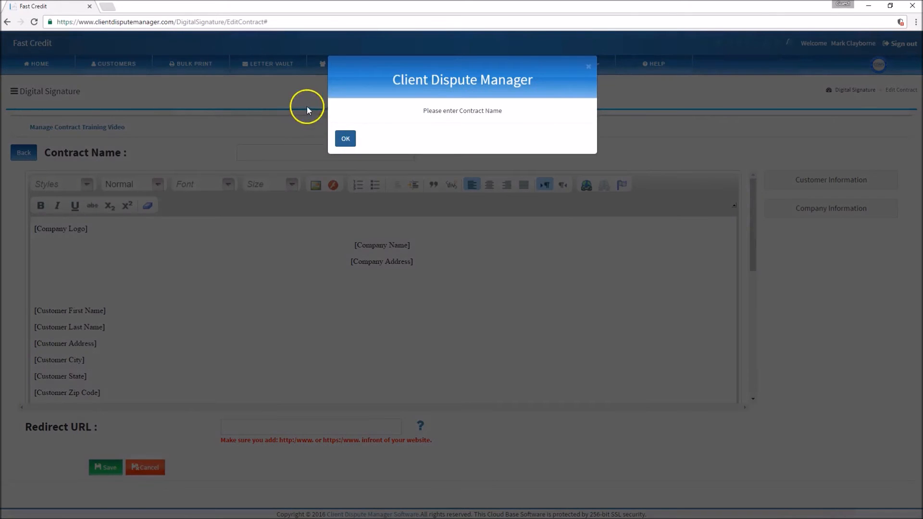
{"action": "left_click", "coordinate": [344, 138]}
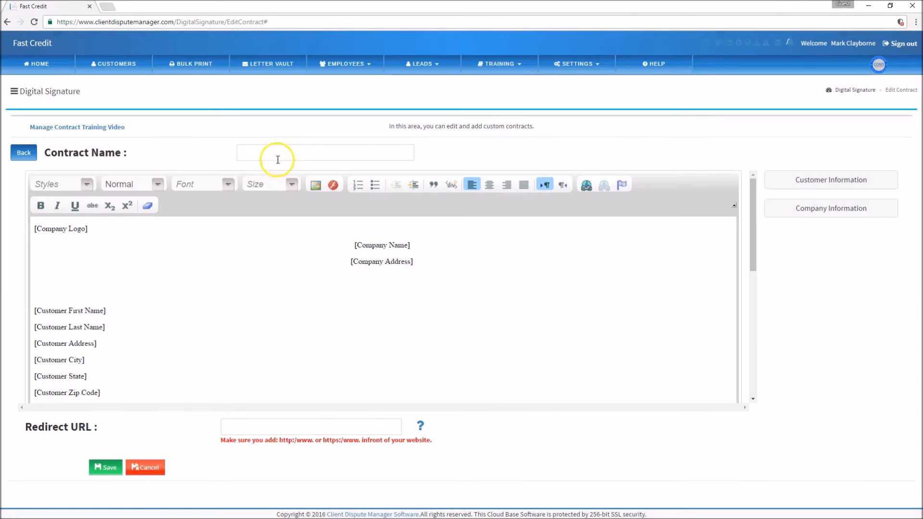
{"action": "left_click", "coordinate": [278, 157]}
{"action": "type", "text": "Contract"}
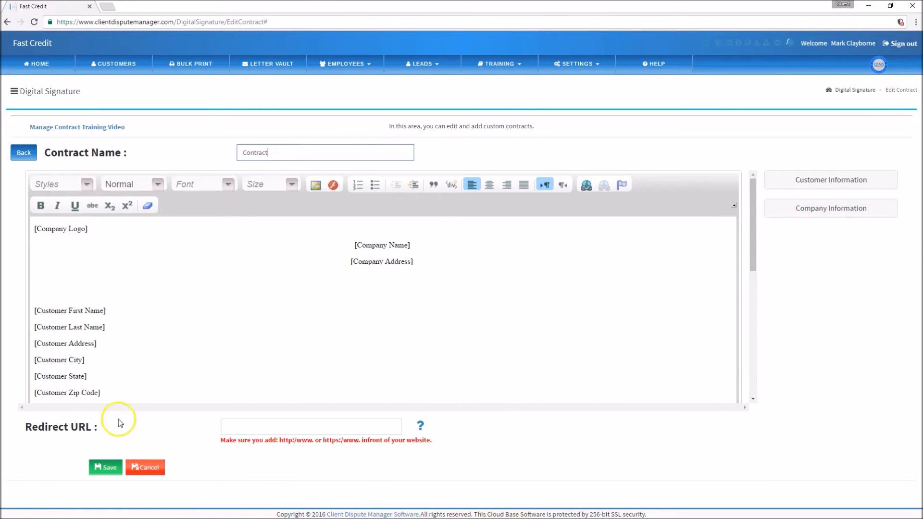
{"action": "left_click", "coordinate": [107, 466]}
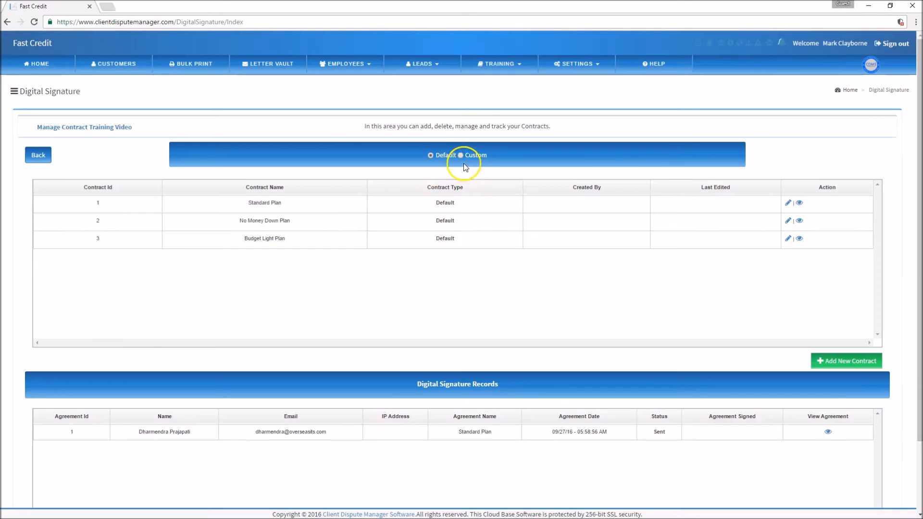
Filter the contracts table to Custom so 'Contract' appears as ID 1
{"action": "left_click", "coordinate": [461, 155]}
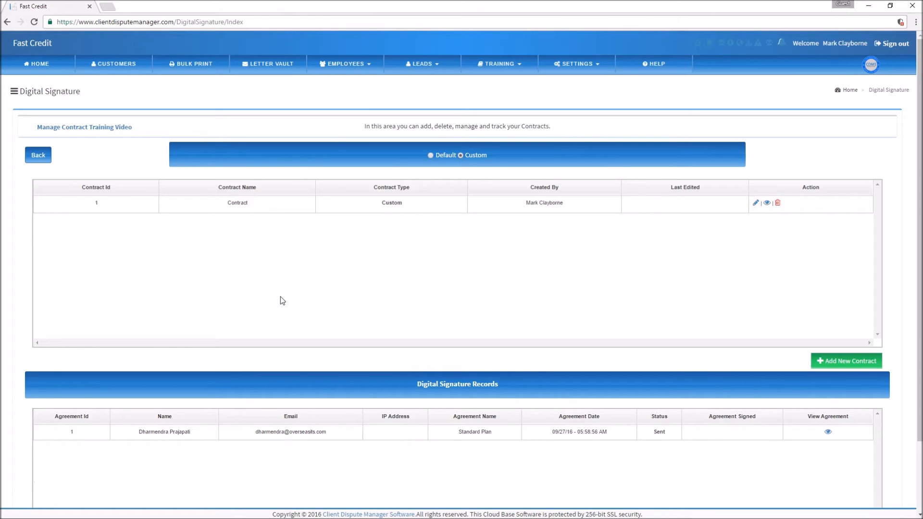
Go to SETTINGS > Company Setting to view Fast Credit's company details and Standard plan
{"action": "left_click", "coordinate": [596, 70]}
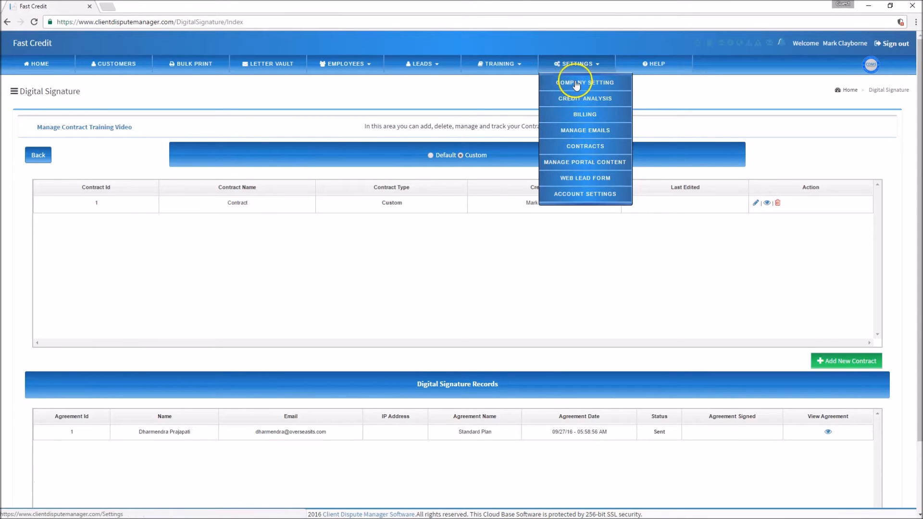
{"action": "left_click", "coordinate": [576, 85]}
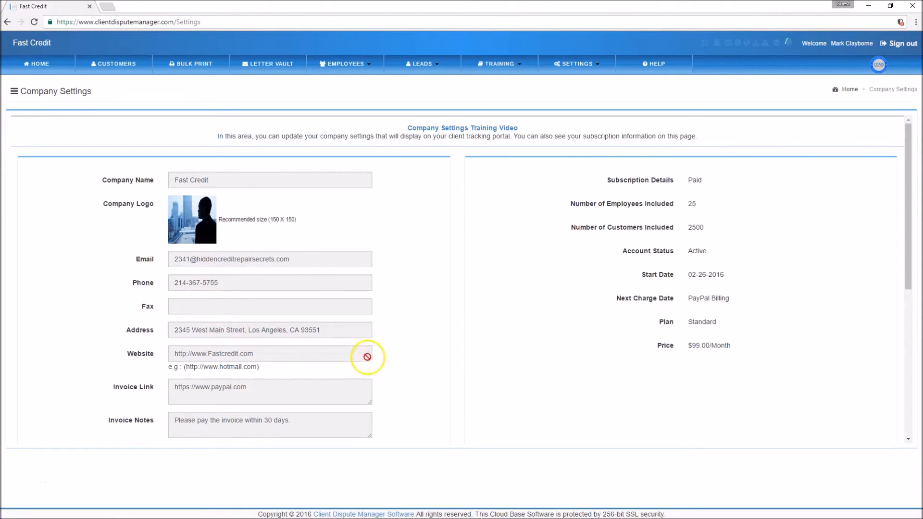
{"action": "scroll", "coordinate": [416, 280], "scroll_direction": "down", "scroll_amount": 3}
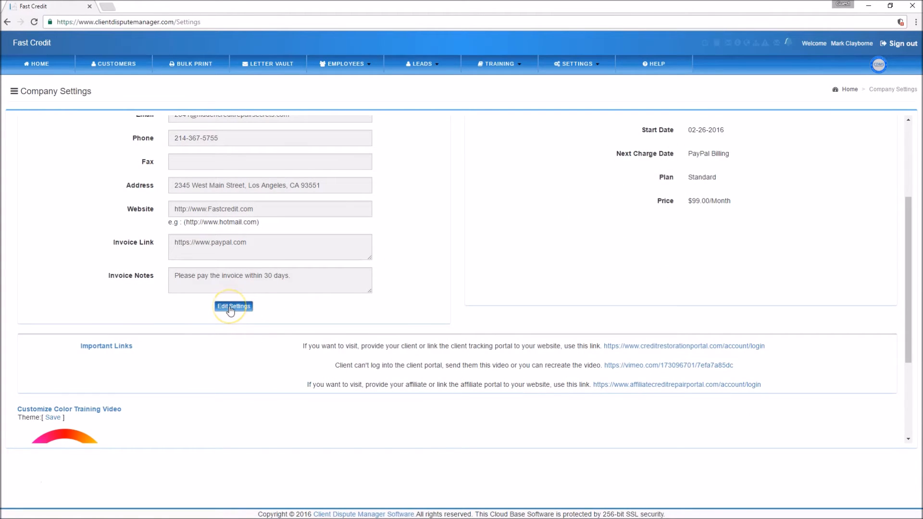
Edit the company settings, enter the company fax number in the Fax field, and save
{"action": "left_click", "coordinate": [232, 306]}
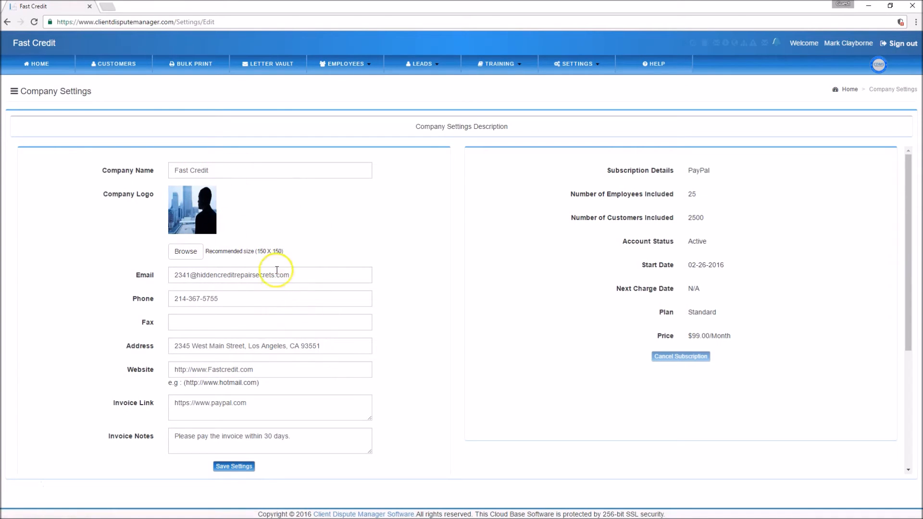
{"action": "left_click", "coordinate": [194, 324]}
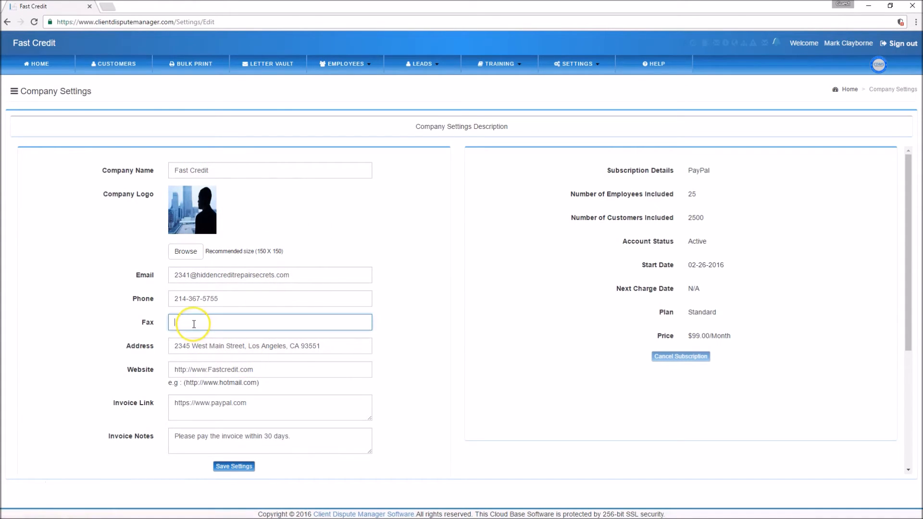
{"action": "left_click", "coordinate": [234, 467]}
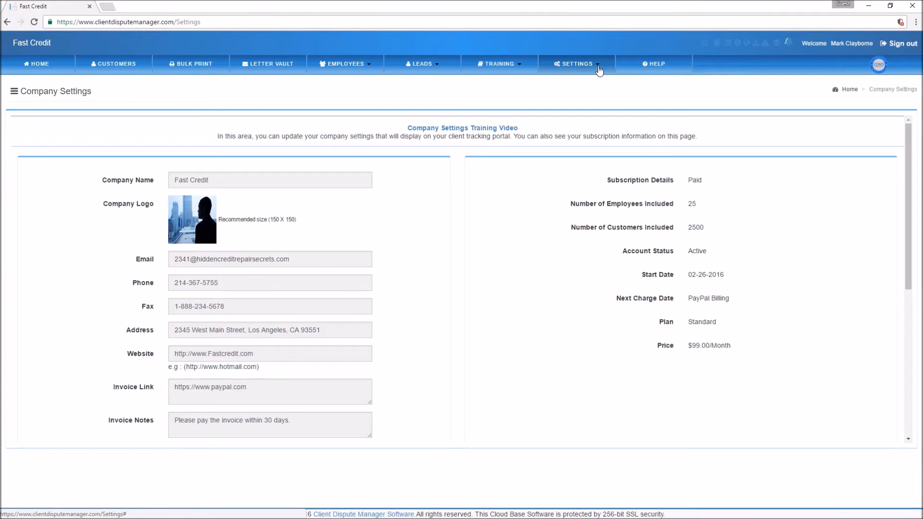
{"action": "left_click", "coordinate": [597, 71]}
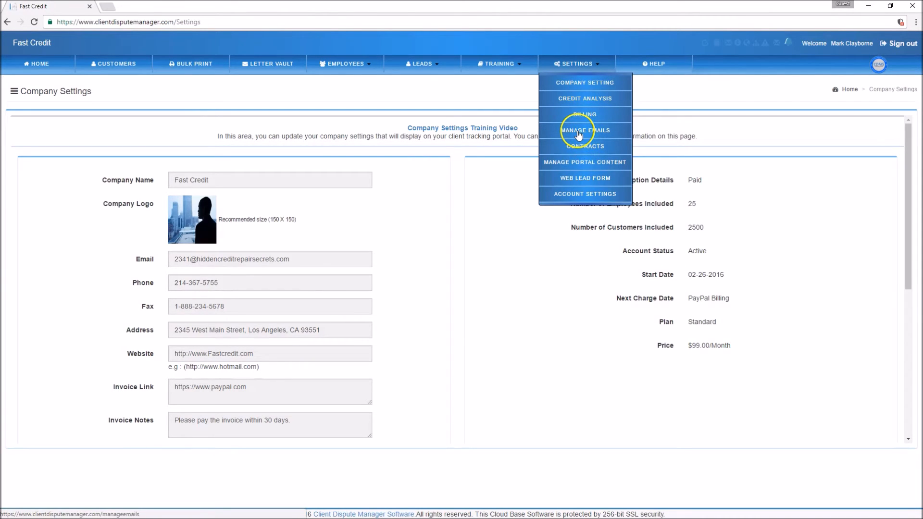
Preview the Contract Email (Default) template in Manage Emails' Automated Templates, then close it
{"action": "left_click", "coordinate": [579, 134]}
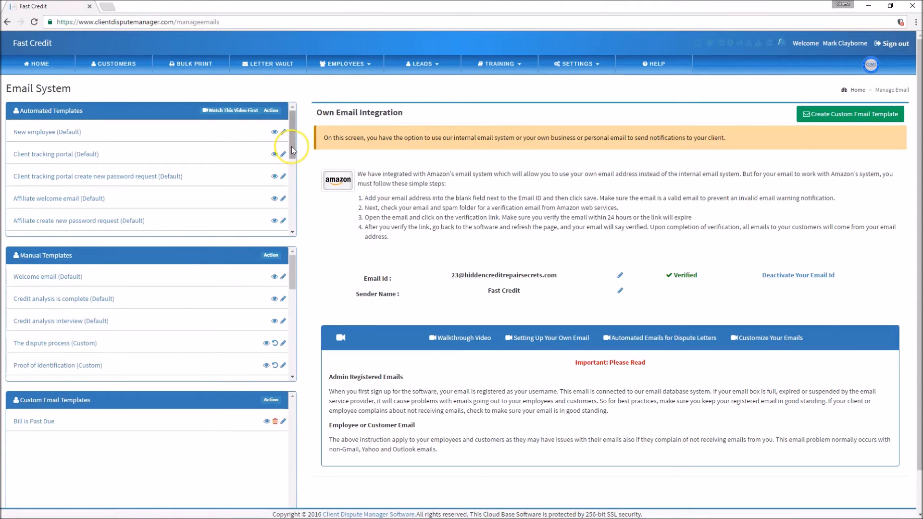
{"action": "left_click_drag", "start_coordinate": [291, 146], "coordinate": [284, 220]}
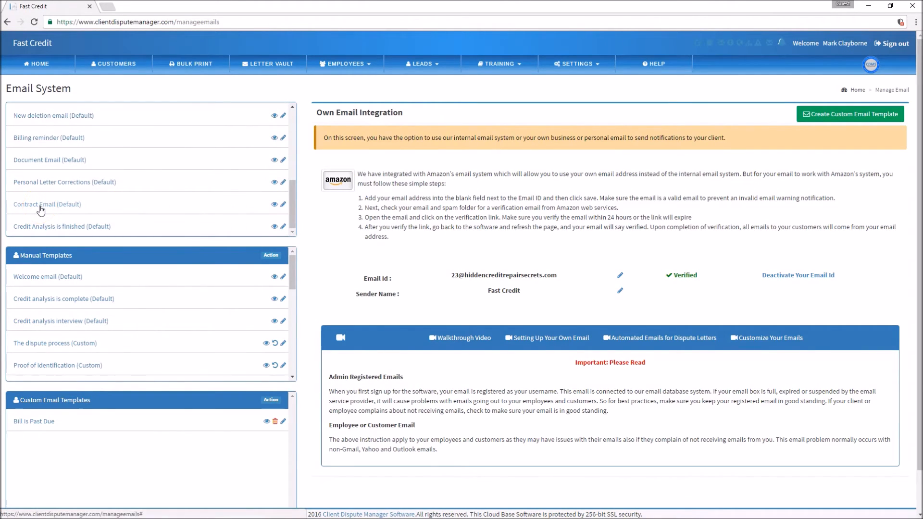
{"action": "left_click", "coordinate": [210, 213]}
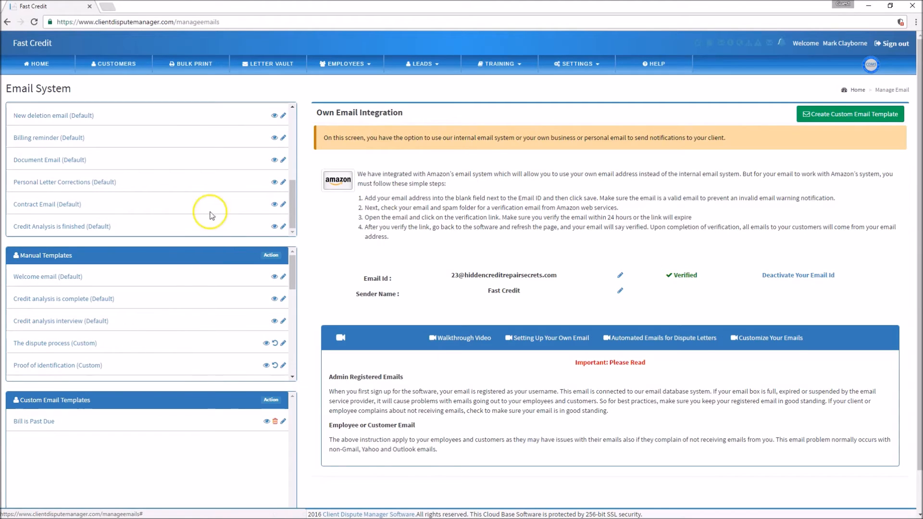
{"action": "left_click", "coordinate": [274, 205]}
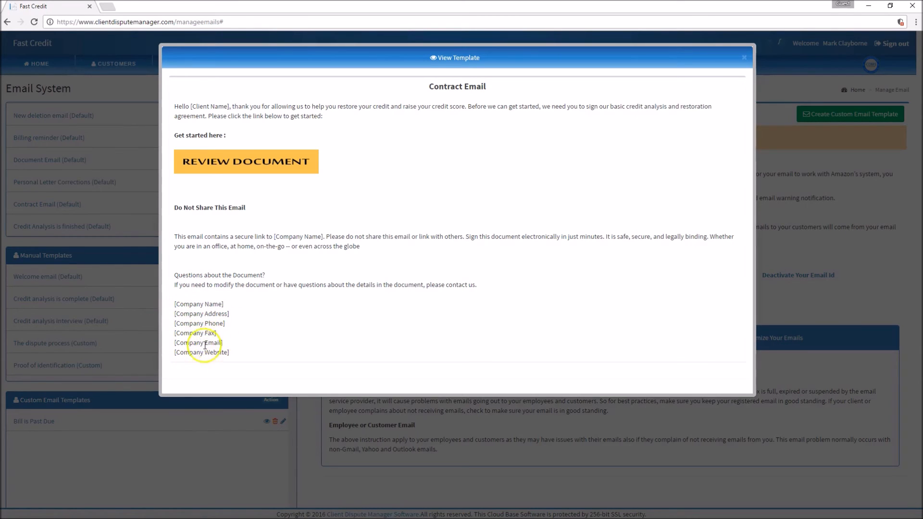
{"action": "left_click", "coordinate": [743, 57]}
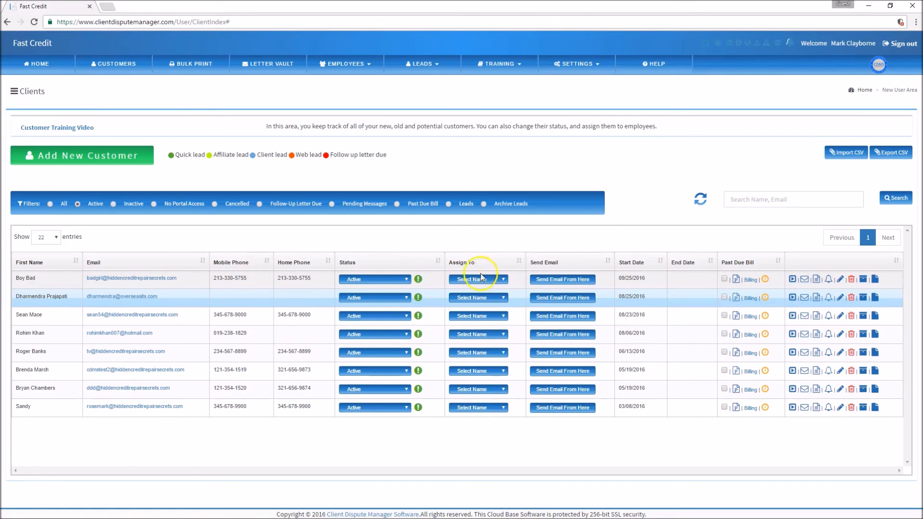
Send the Standard Plan (Default) contract agreement to the first client and acknowledge the success message
{"action": "left_click", "coordinate": [556, 283]}
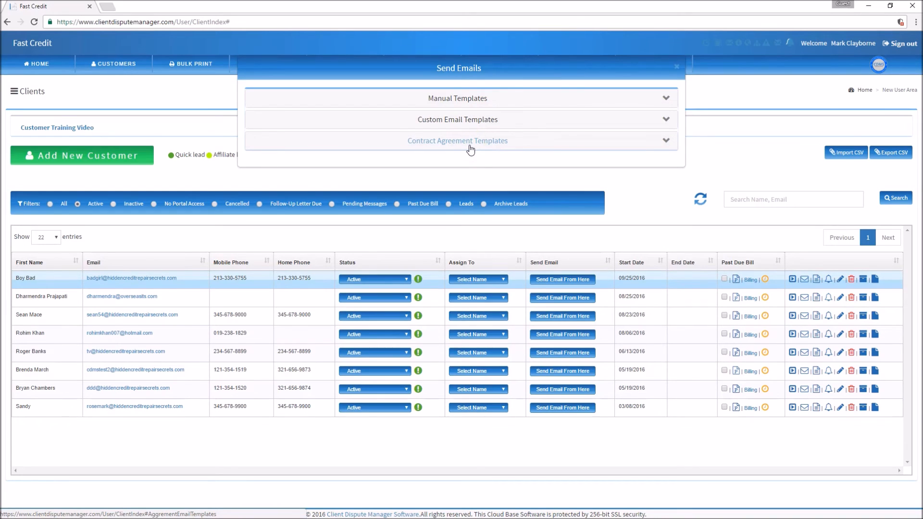
{"action": "left_click", "coordinate": [664, 142]}
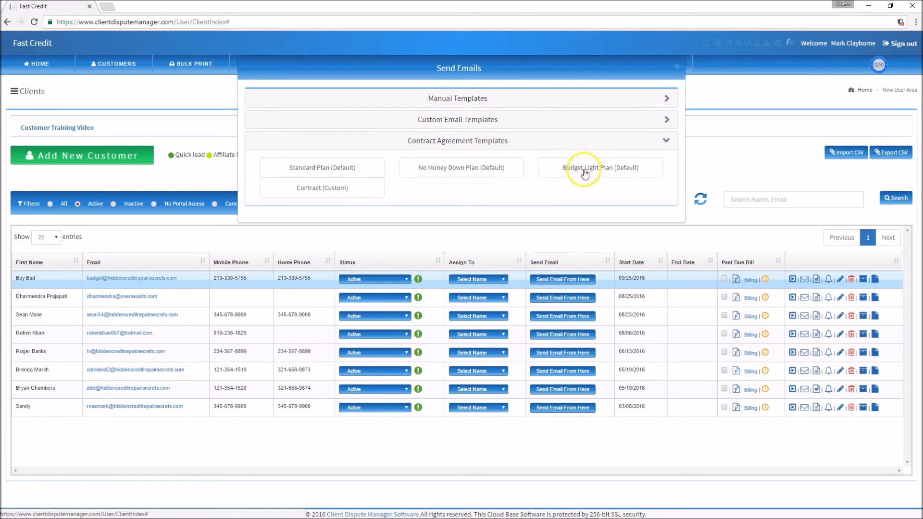
{"action": "left_click", "coordinate": [334, 173]}
{"action": "left_click", "coordinate": [338, 174]}
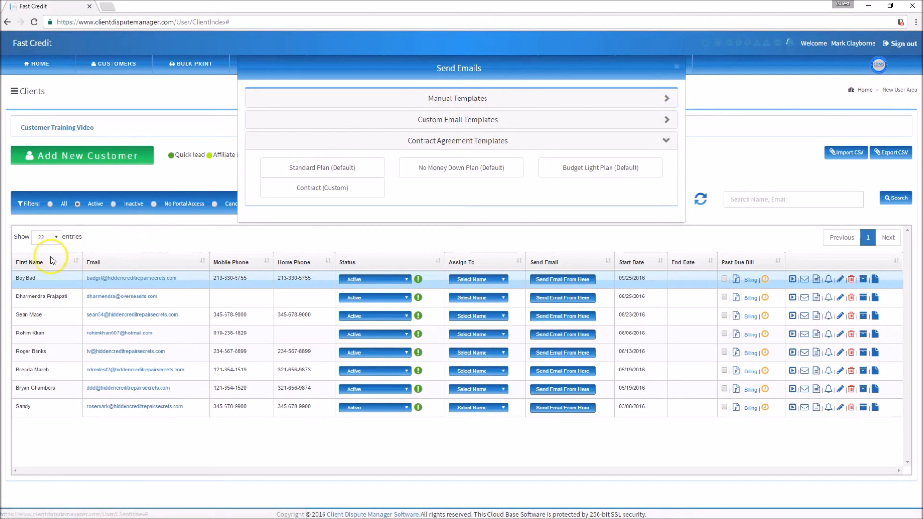
{"action": "left_click", "coordinate": [320, 173]}
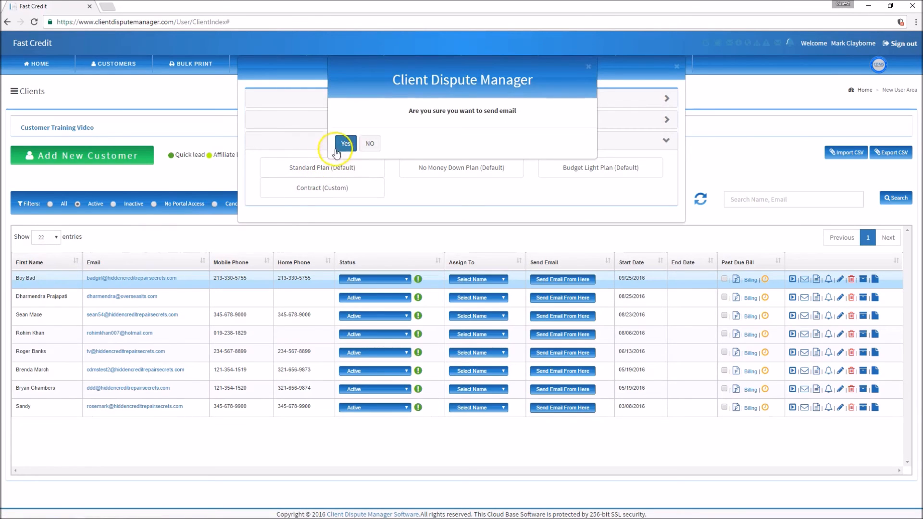
{"action": "left_click", "coordinate": [344, 145]}
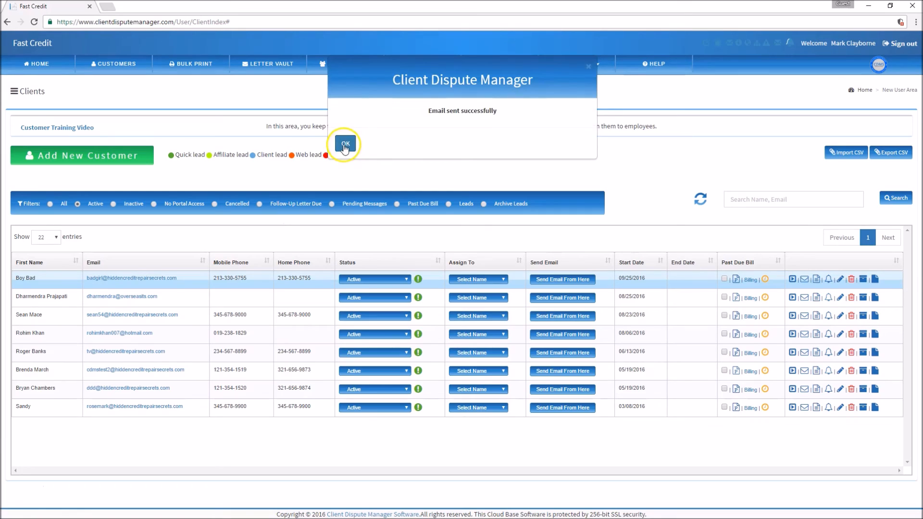
{"action": "left_click", "coordinate": [346, 144]}
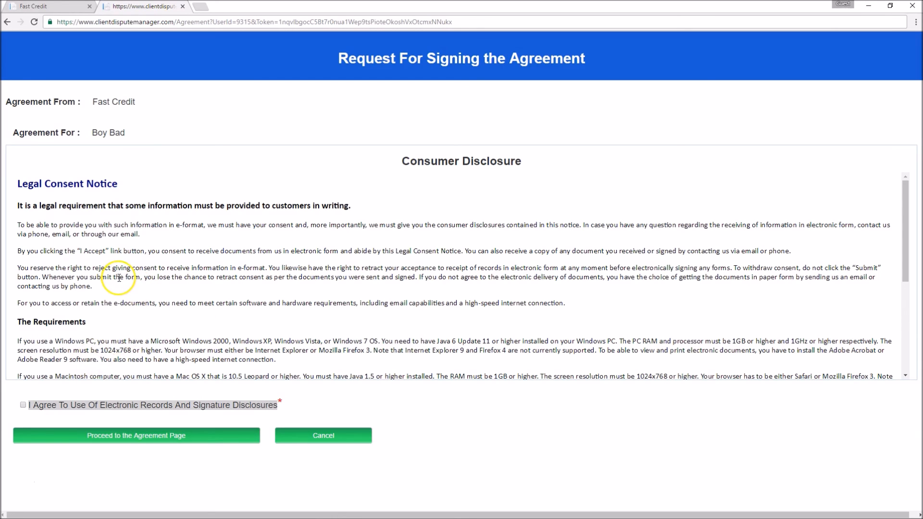
Tick 'I Agree To Use Of Electronic Records And Signature Disclosures' and proceed to the agreement
{"action": "scroll", "coordinate": [118, 278], "scroll_direction": "down", "scroll_amount": 4}
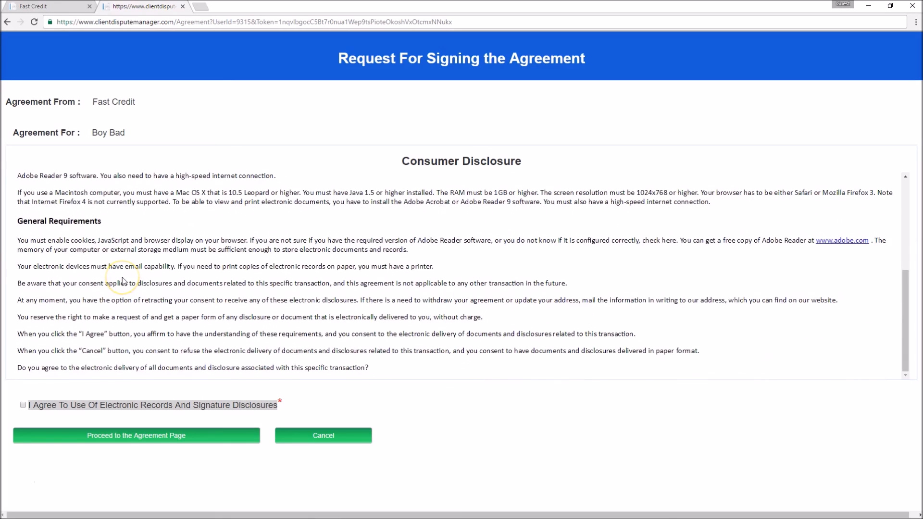
{"action": "scroll", "coordinate": [122, 281], "scroll_direction": "up", "scroll_amount": 6}
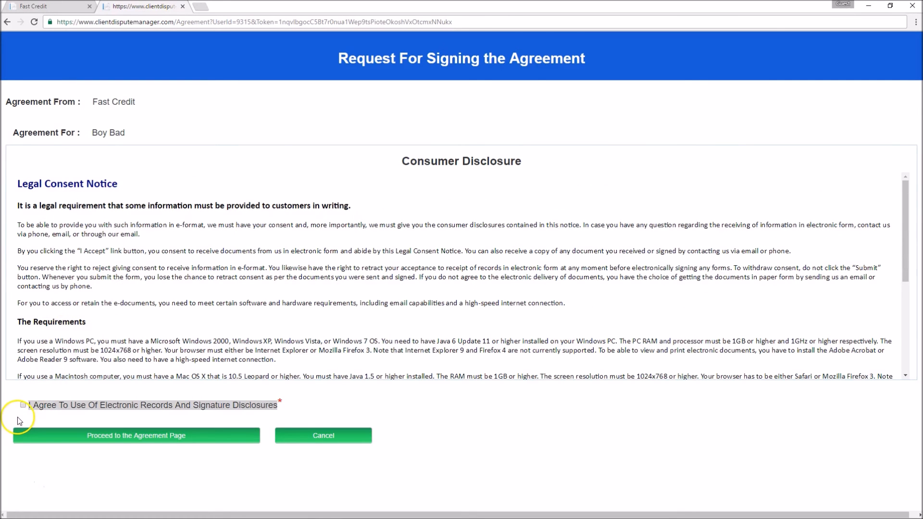
{"action": "left_click", "coordinate": [23, 405]}
{"action": "left_click", "coordinate": [103, 435]}
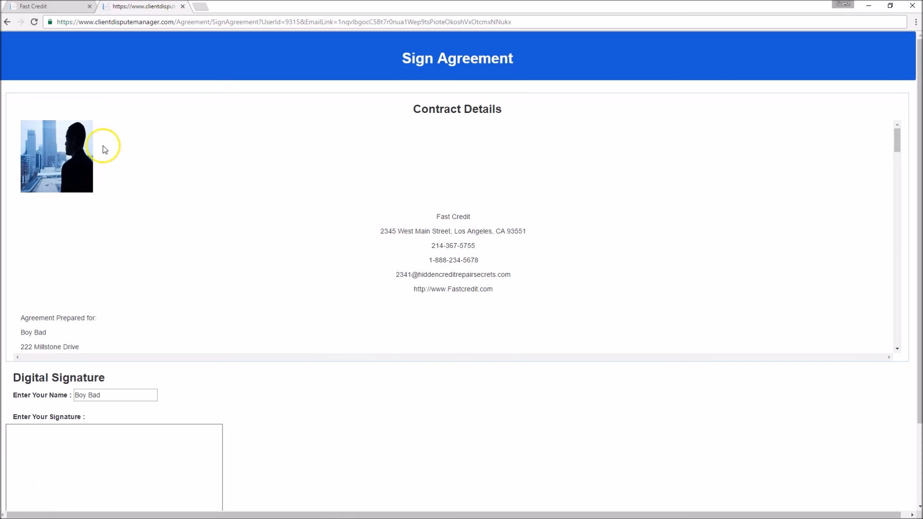
Draw a handwritten signature in the Digital Signature box of the agreement
{"action": "scroll", "coordinate": [260, 232], "scroll_direction": "down", "scroll_amount": 2}
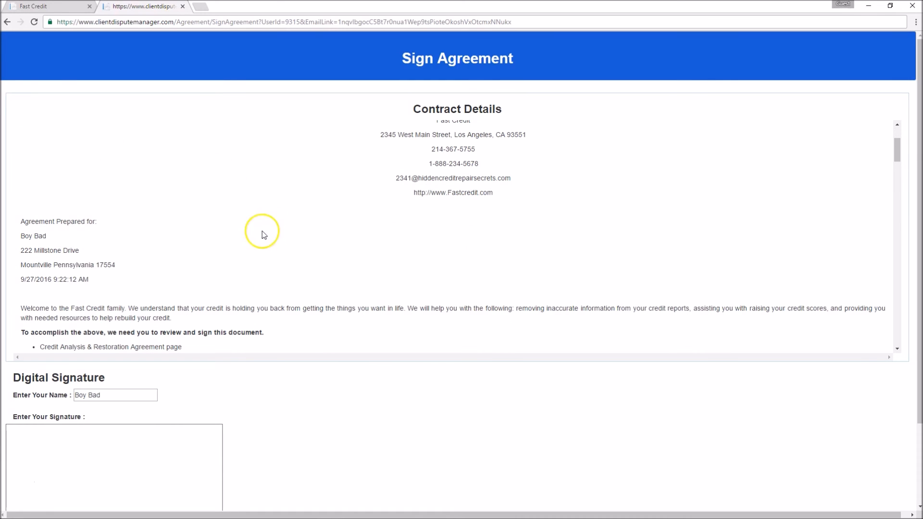
{"action": "scroll", "coordinate": [279, 231], "scroll_direction": "down", "scroll_amount": 2}
{"action": "scroll", "coordinate": [278, 231], "scroll_direction": "up", "scroll_amount": 2}
{"action": "scroll", "coordinate": [278, 231], "scroll_direction": "up", "scroll_amount": 2}
{"action": "scroll", "coordinate": [278, 232], "scroll_direction": "down", "scroll_amount": 4}
{"action": "scroll", "coordinate": [277, 232], "scroll_direction": "down", "scroll_amount": 7}
{"action": "scroll", "coordinate": [278, 230], "scroll_direction": "down", "scroll_amount": 8}
{"action": "scroll", "coordinate": [279, 232], "scroll_direction": "down", "scroll_amount": 3}
{"action": "scroll", "coordinate": [280, 231], "scroll_direction": "up", "scroll_amount": 2}
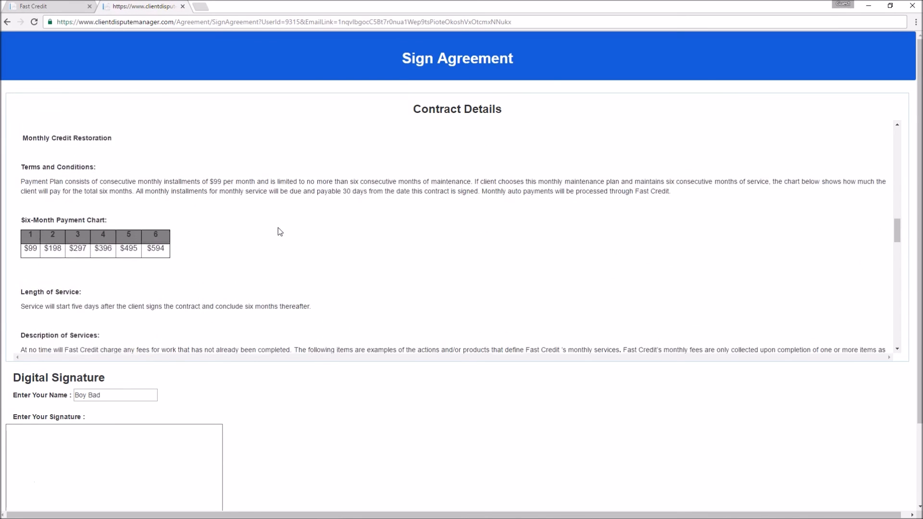
{"action": "scroll", "coordinate": [279, 231], "scroll_direction": "down", "scroll_amount": 3}
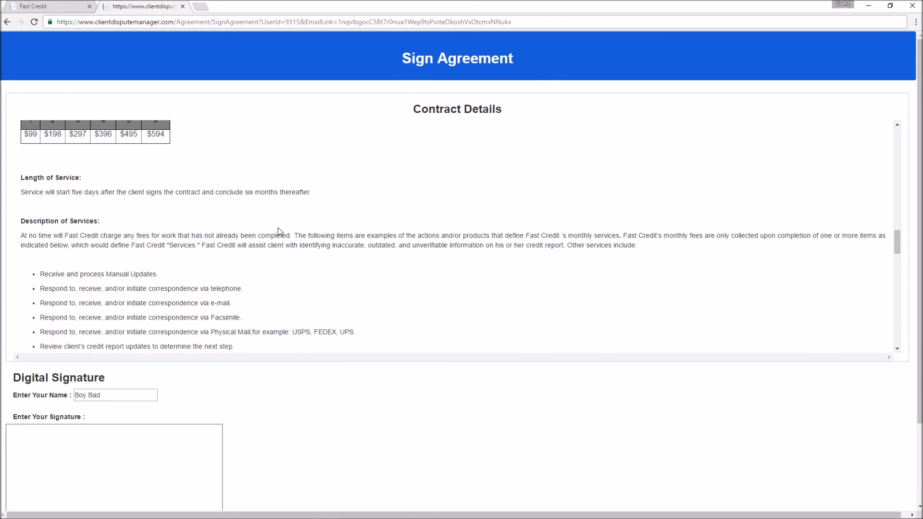
{"action": "scroll", "coordinate": [277, 228], "scroll_direction": "down", "scroll_amount": 7}
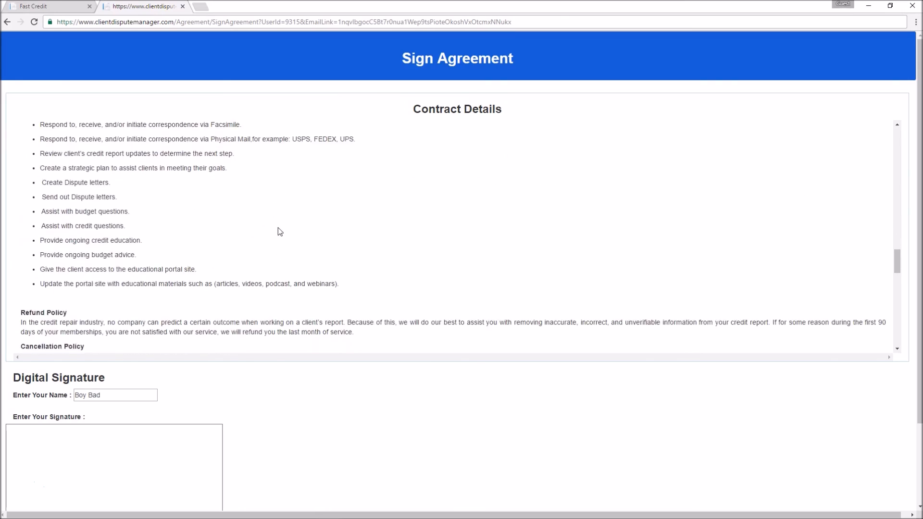
{"action": "scroll", "coordinate": [278, 227], "scroll_direction": "down", "scroll_amount": 8}
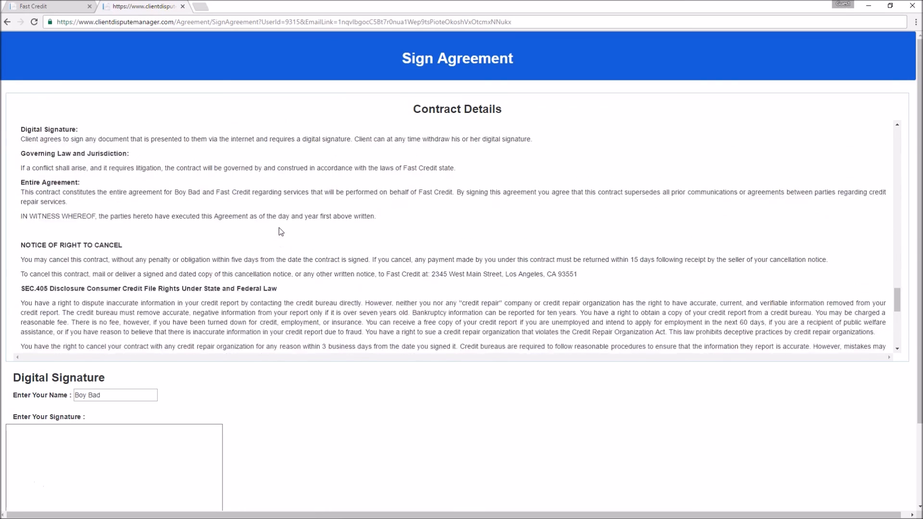
{"action": "scroll", "coordinate": [283, 226], "scroll_direction": "down", "scroll_amount": 6}
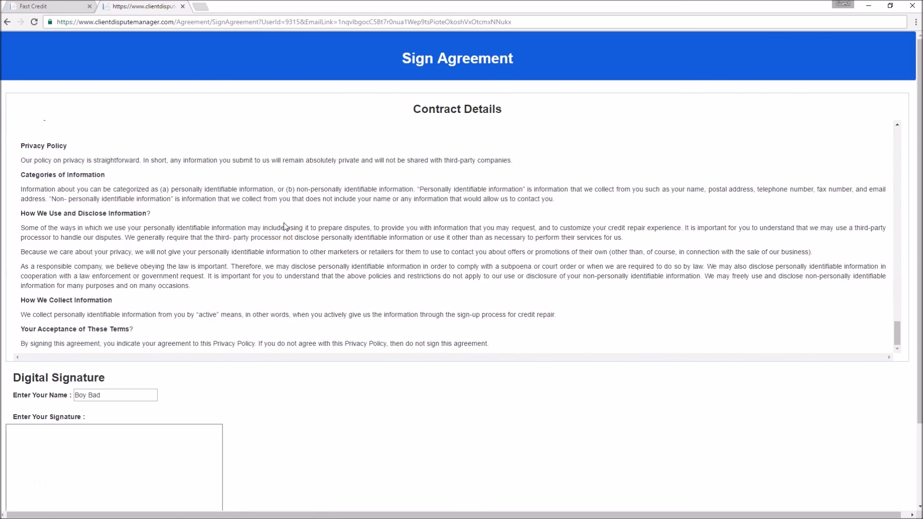
{"action": "scroll", "coordinate": [305, 342], "scroll_direction": "down", "scroll_amount": 2}
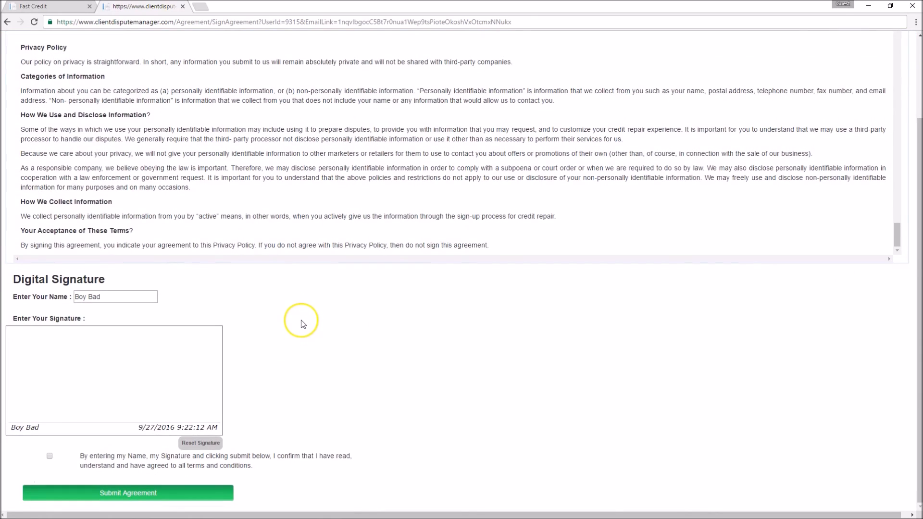
{"action": "mouse_move", "coordinate": [17, 407]}
{"action": "left_mouse_down"}
{"action": "mouse_move", "coordinate": [27, 386]}
{"action": "mouse_move", "coordinate": [53, 391]}
{"action": "mouse_move", "coordinate": [56, 407]}
{"action": "left_mouse_up"}
{"action": "mouse_move", "coordinate": [96, 394]}
{"action": "left_mouse_down"}
{"action": "mouse_move", "coordinate": [128, 387]}
{"action": "mouse_move", "coordinate": [198, 406]}
{"action": "left_mouse_up"}
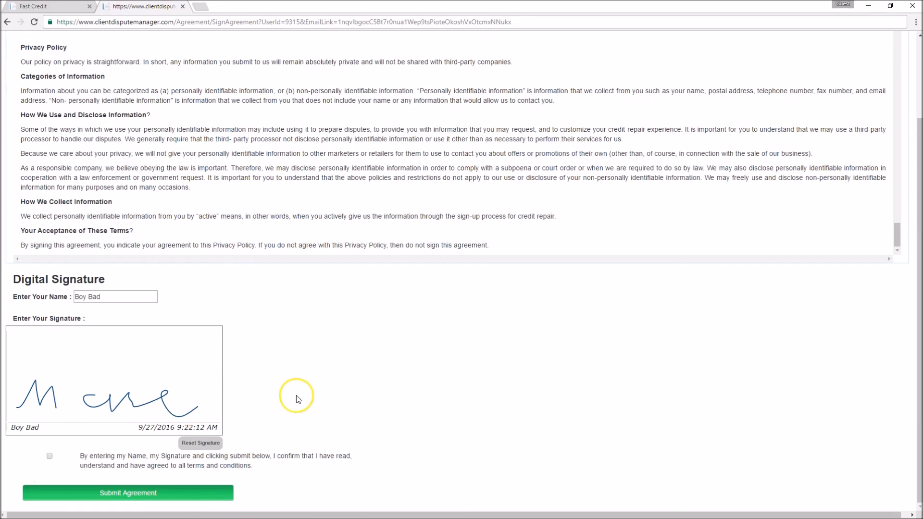
Confirm agreement to all terms, submit the signed agreement, and close the thank-you message
{"action": "left_click", "coordinate": [50, 457]}
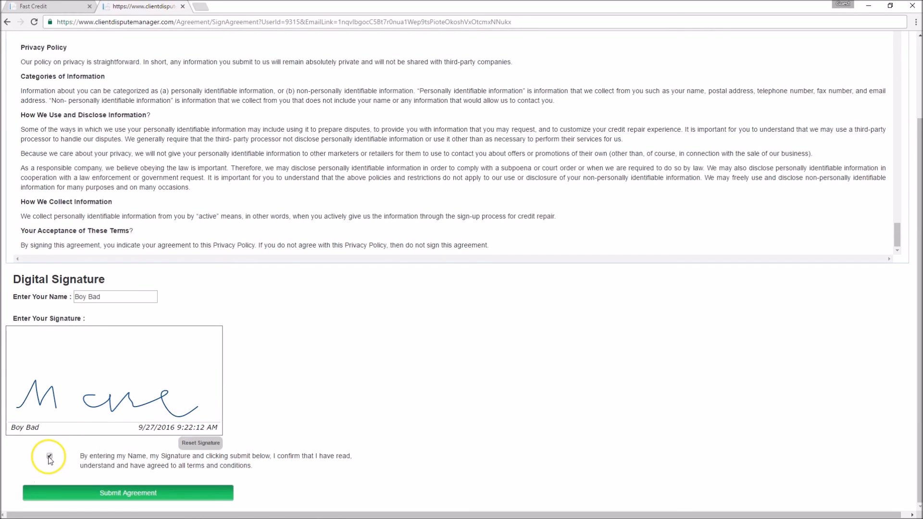
{"action": "left_click", "coordinate": [130, 495]}
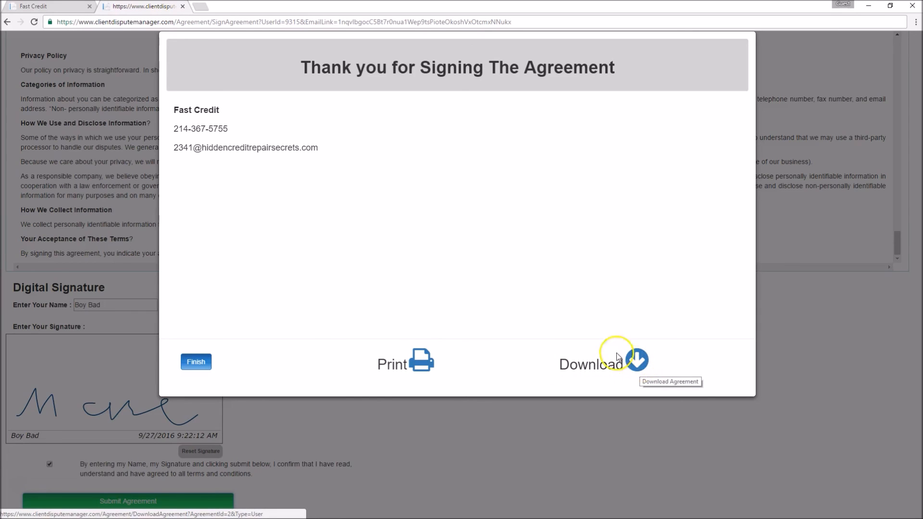
{"action": "left_click", "coordinate": [196, 365]}
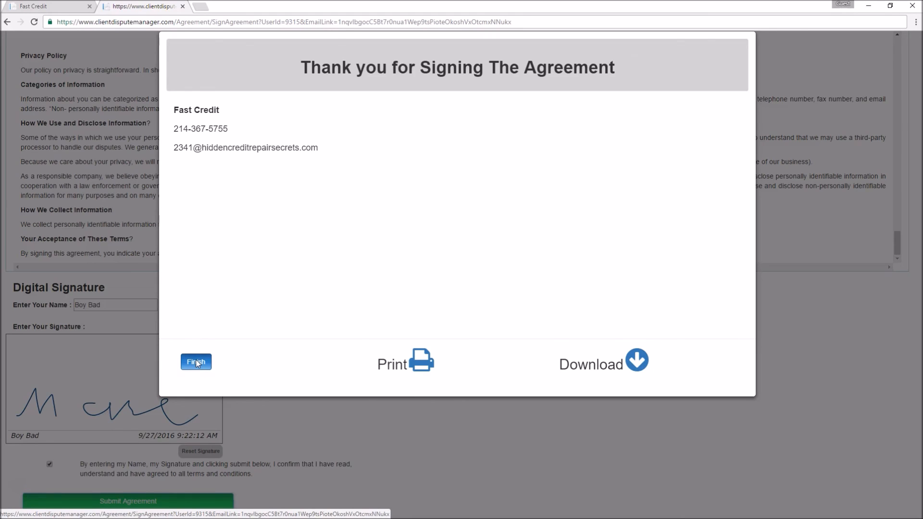
{"action": "left_click", "coordinate": [196, 363]}
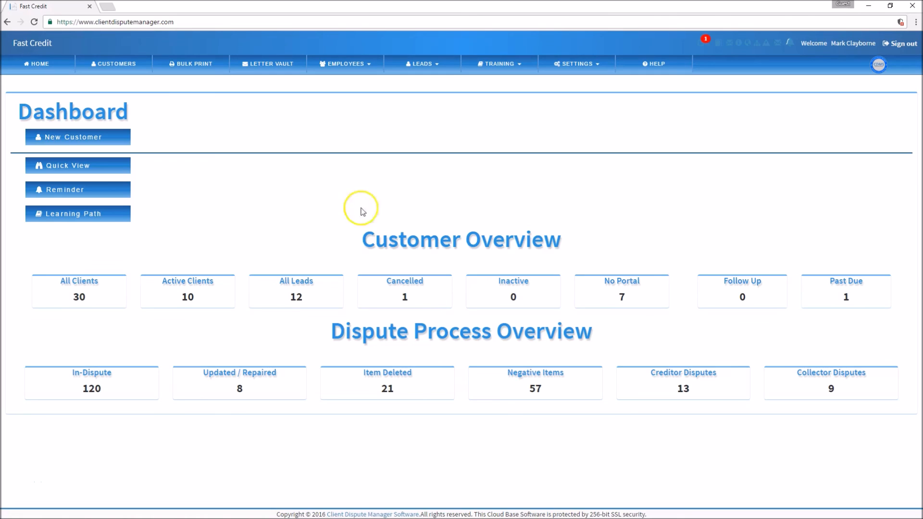
Open Signed Agreements and find agreement 1 marked Signed in Digital Signature Records
{"action": "left_click", "coordinate": [704, 43]}
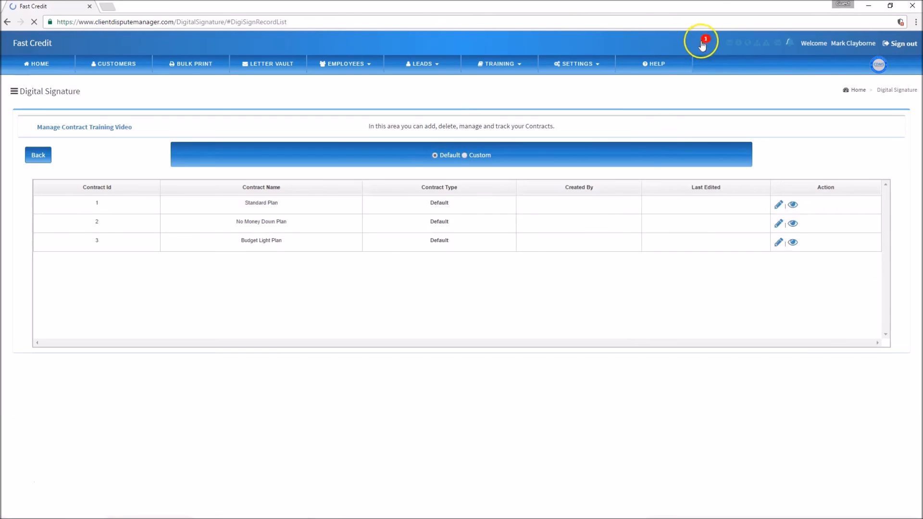
{"action": "scroll", "coordinate": [553, 298], "scroll_direction": "down", "scroll_amount": 2}
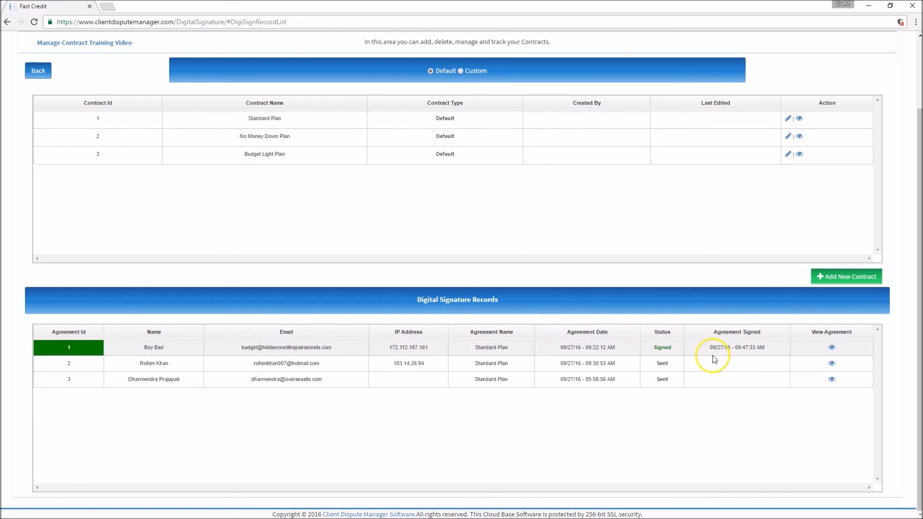
{"action": "left_click", "coordinate": [831, 348]}
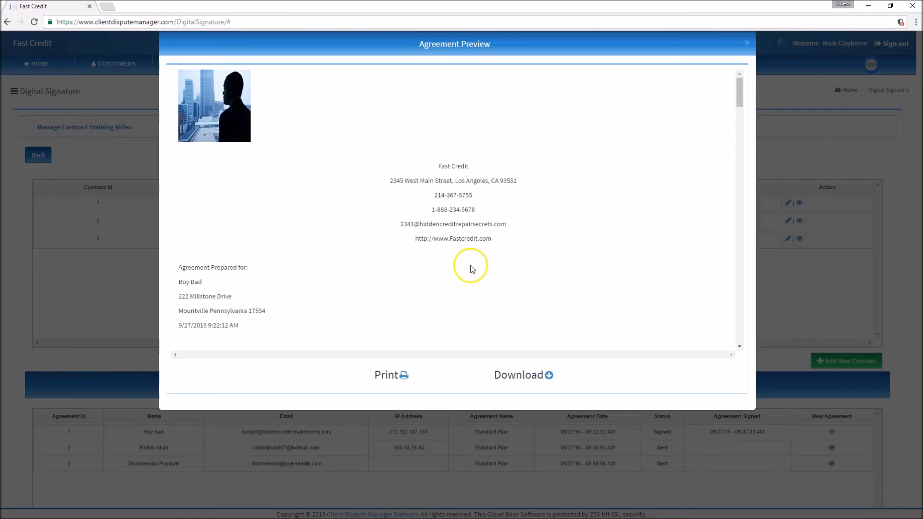
{"action": "scroll", "coordinate": [546, 246], "scroll_direction": "down", "scroll_amount": 15}
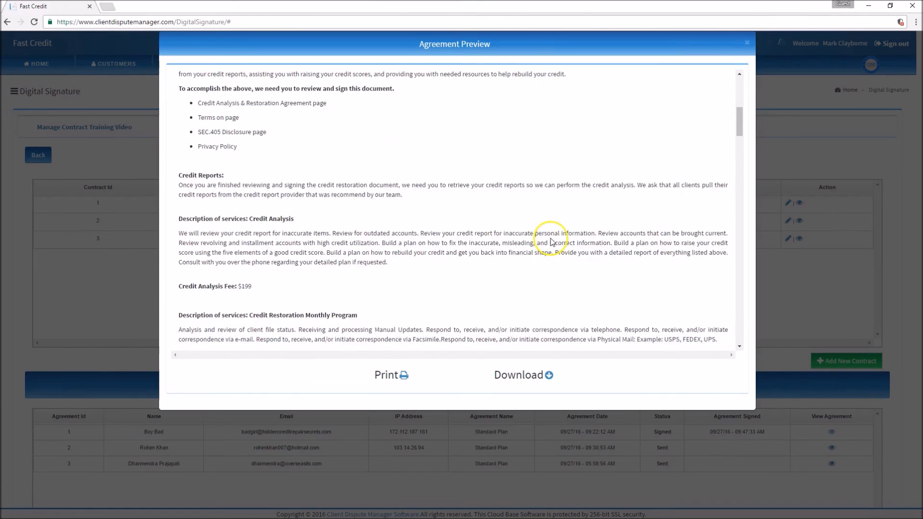
{"action": "scroll", "coordinate": [551, 241], "scroll_direction": "down", "scroll_amount": 10}
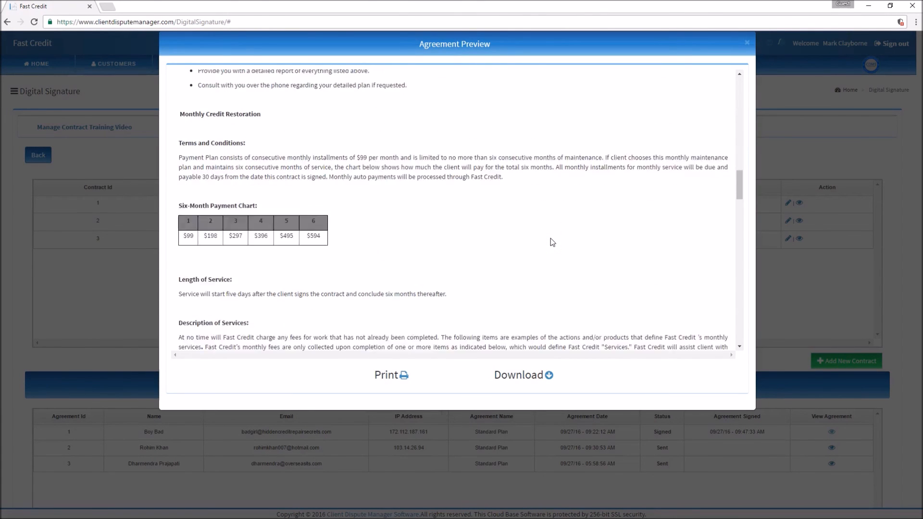
{"action": "scroll", "coordinate": [552, 243], "scroll_direction": "down", "scroll_amount": 15}
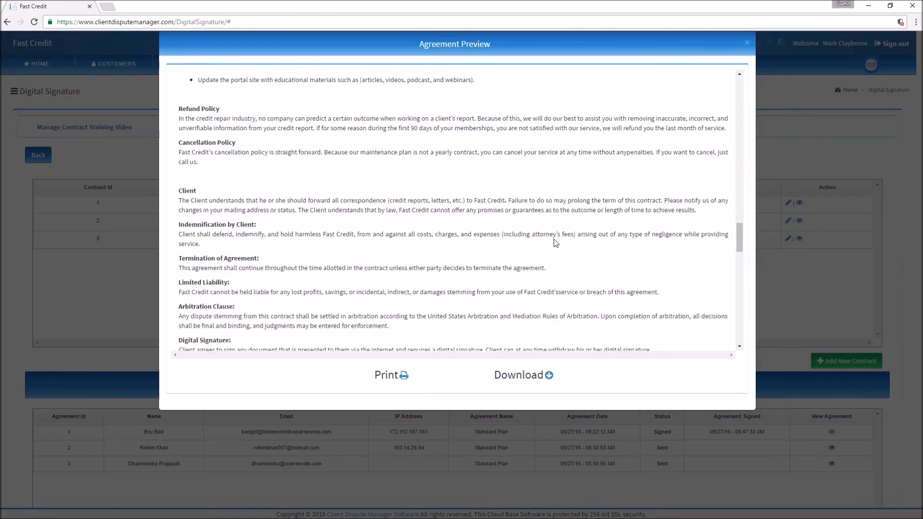
{"action": "scroll", "coordinate": [555, 241], "scroll_direction": "down", "scroll_amount": 15}
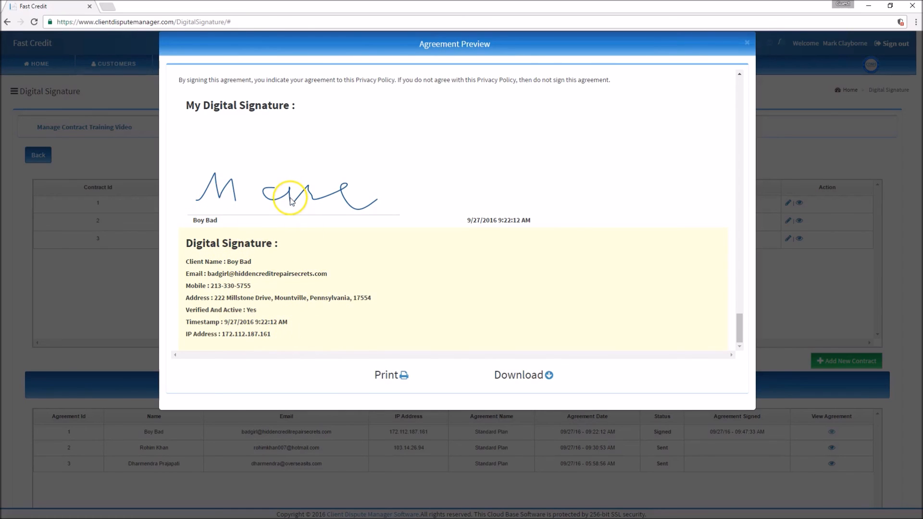
{"action": "left_click", "coordinate": [385, 377]}
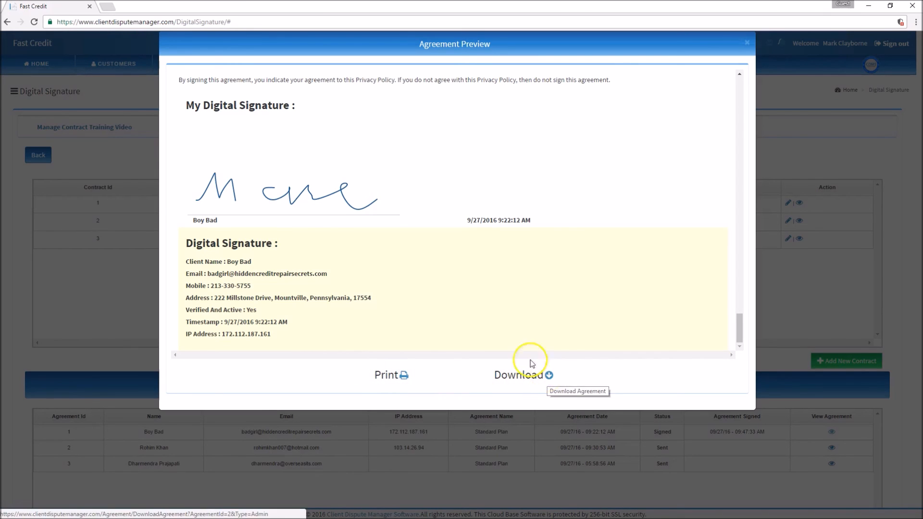
{"action": "scroll", "coordinate": [469, 309], "scroll_direction": "up", "scroll_amount": 5}
{"action": "scroll", "coordinate": [607, 251], "scroll_direction": "up", "scroll_amount": 10}
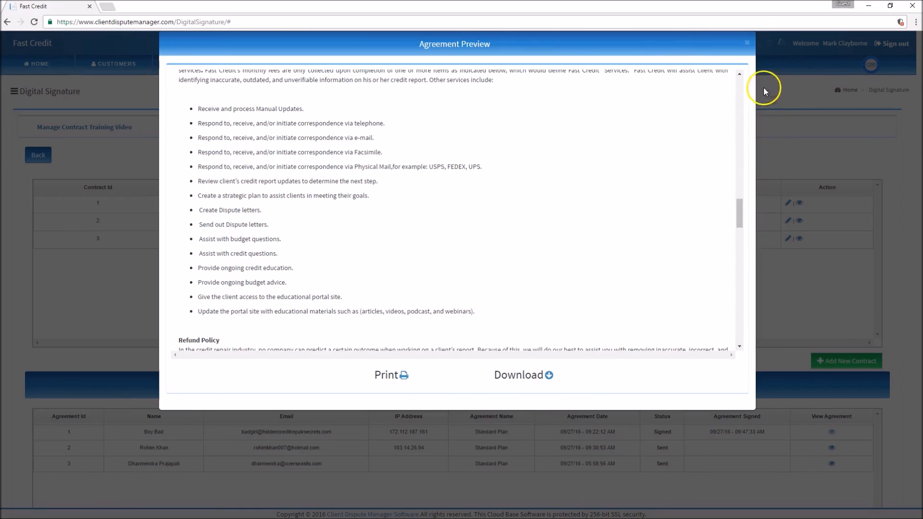
{"action": "left_click", "coordinate": [748, 44]}
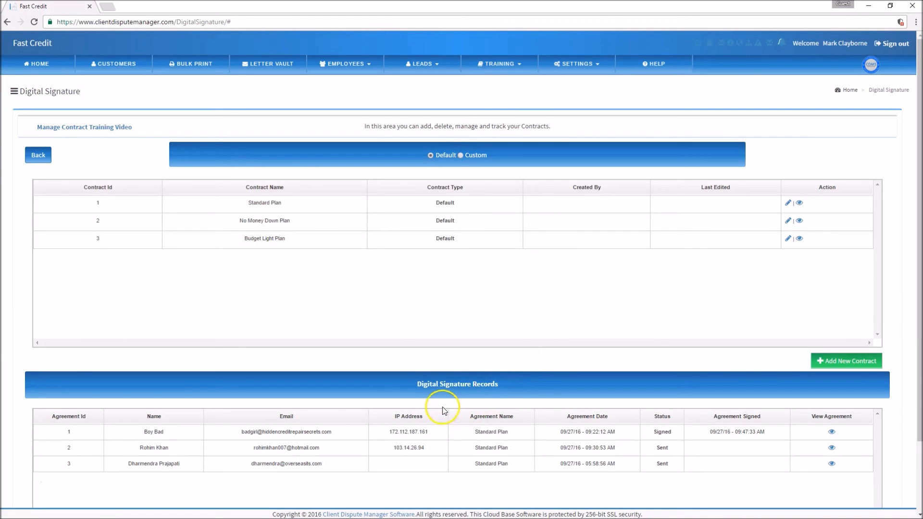
{"action": "scroll", "coordinate": [691, 391], "scroll_direction": "down", "scroll_amount": 3}
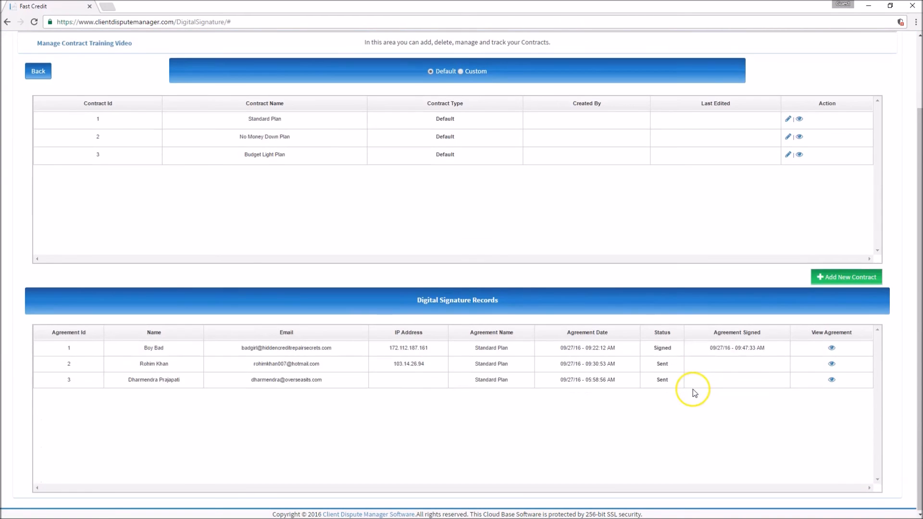
{"action": "scroll", "coordinate": [692, 392], "scroll_direction": "up", "scroll_amount": 3}
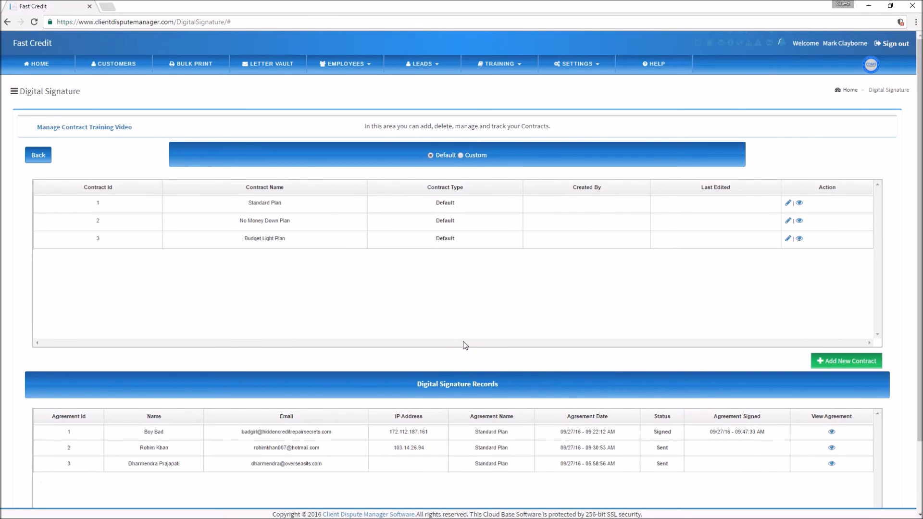